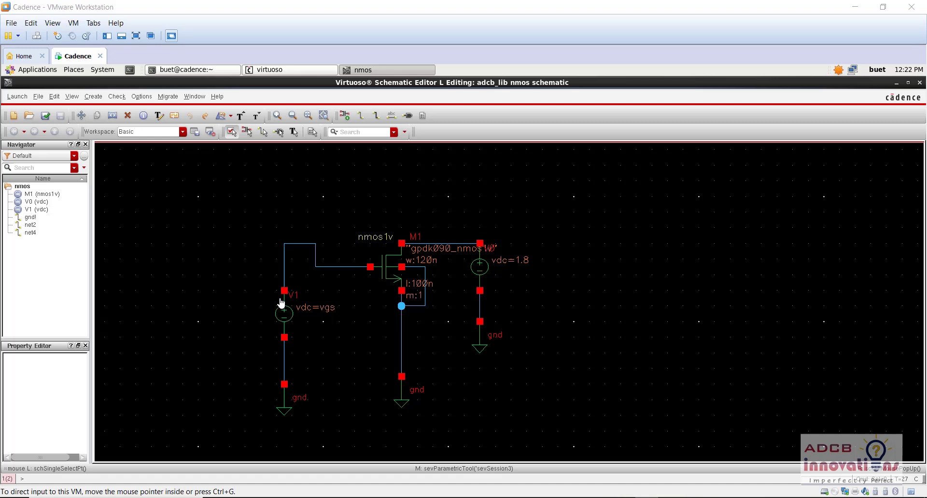
Launch the ADE L analog simulation environment for the nmos schematic.
left_click(289, 322)
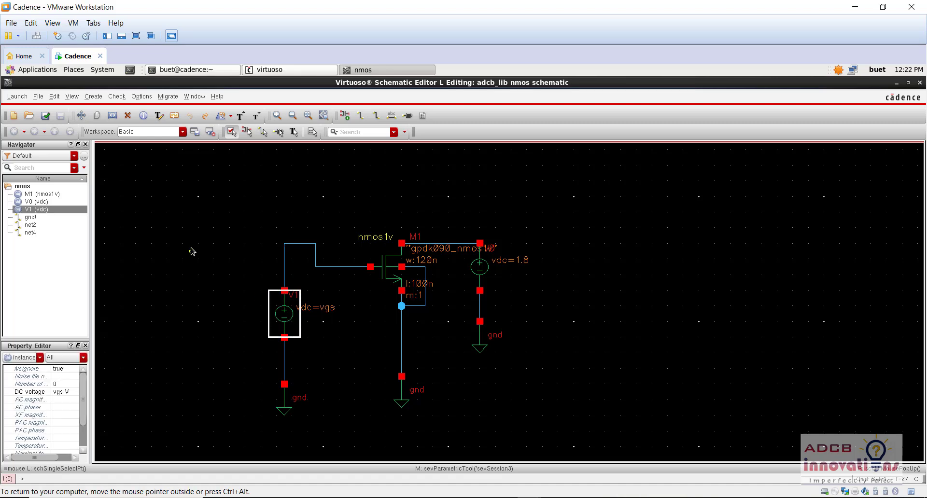
left_click(191, 249)
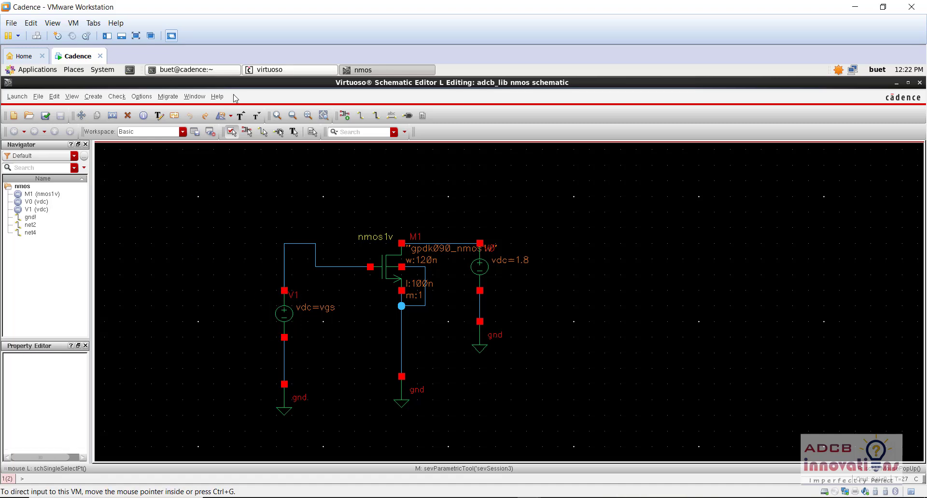
left_click(19, 96)
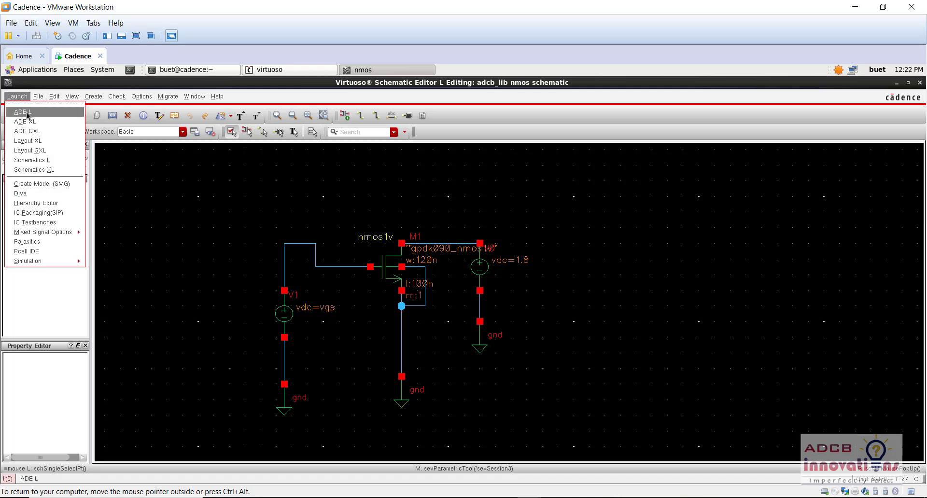
left_click(26, 113)
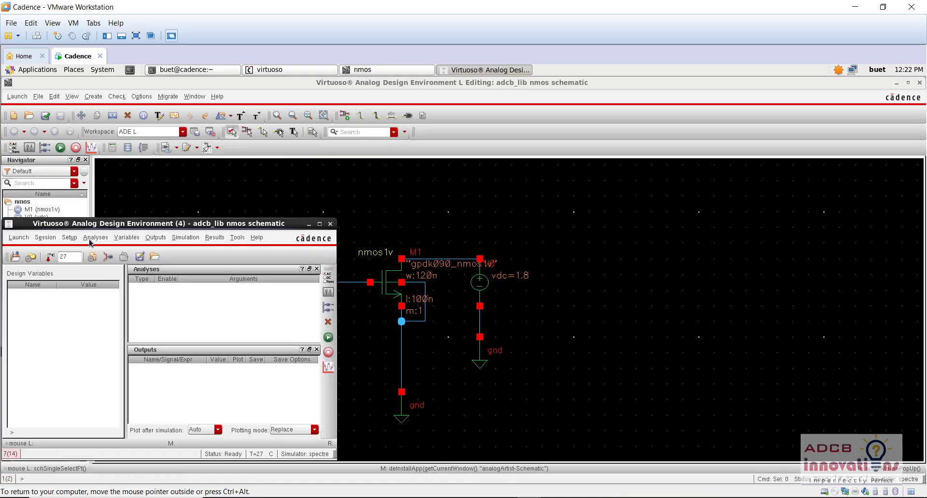
Set up a dc analysis that saves the DC operating point and sweeps a component parameter.
left_click(89, 238)
left_click(99, 251)
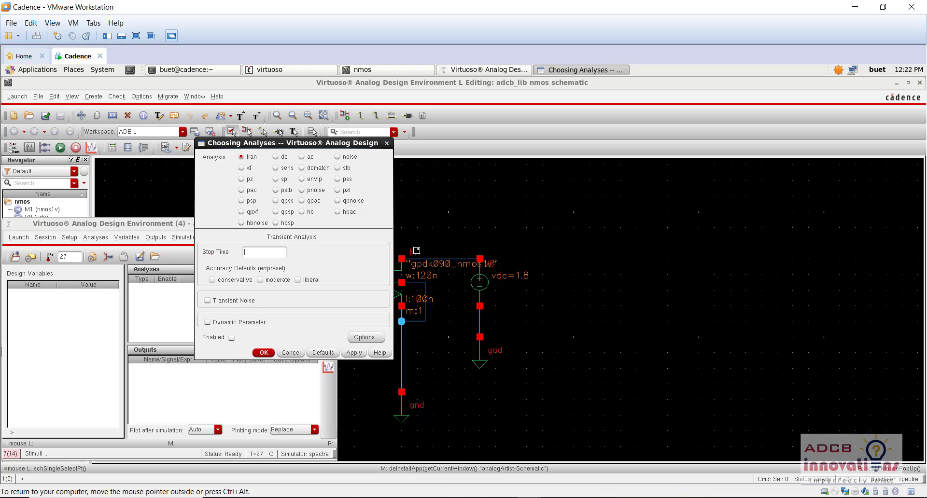
left_click(275, 157)
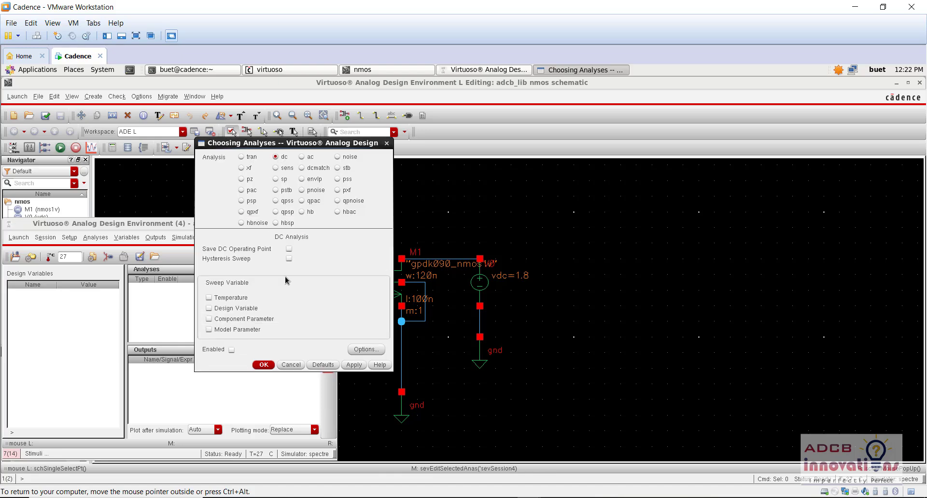
left_click(289, 249)
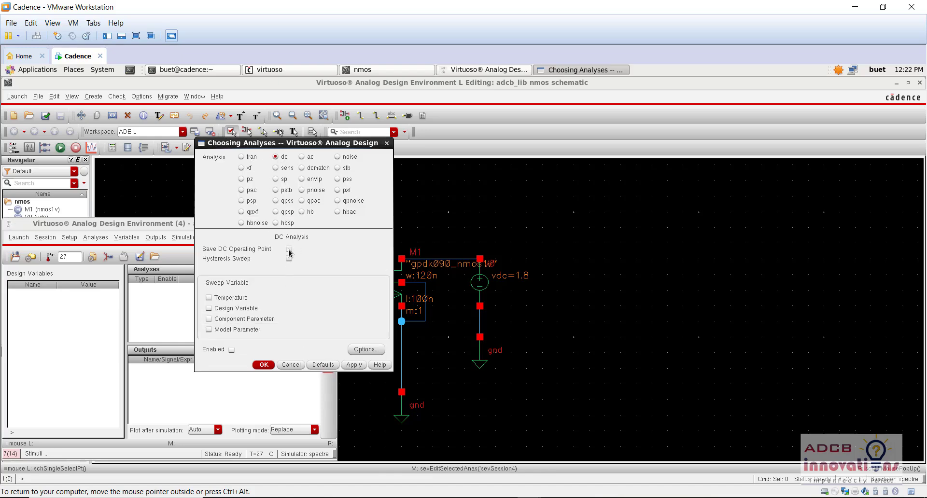
left_click(230, 319)
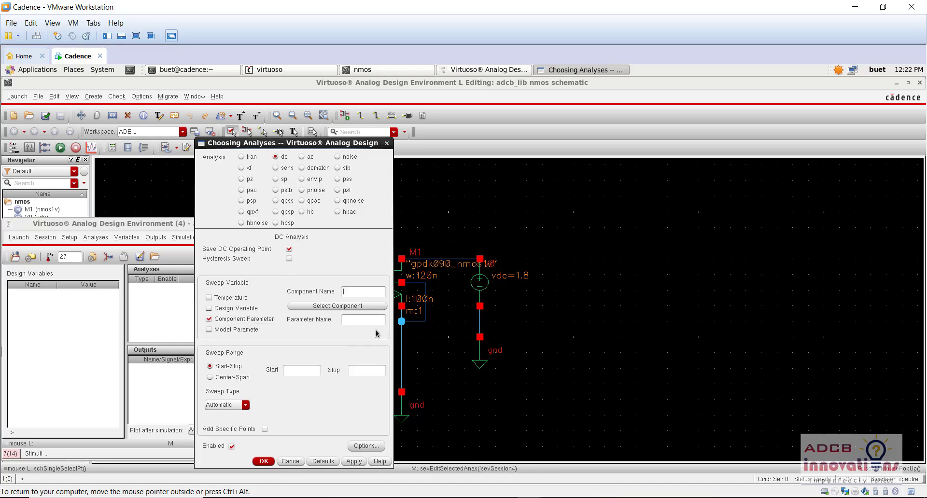
Pick the drain supply source V0 on the schematic as the swept component, with its dc (DC voltage) parameter.
left_click(357, 307)
left_click(479, 283)
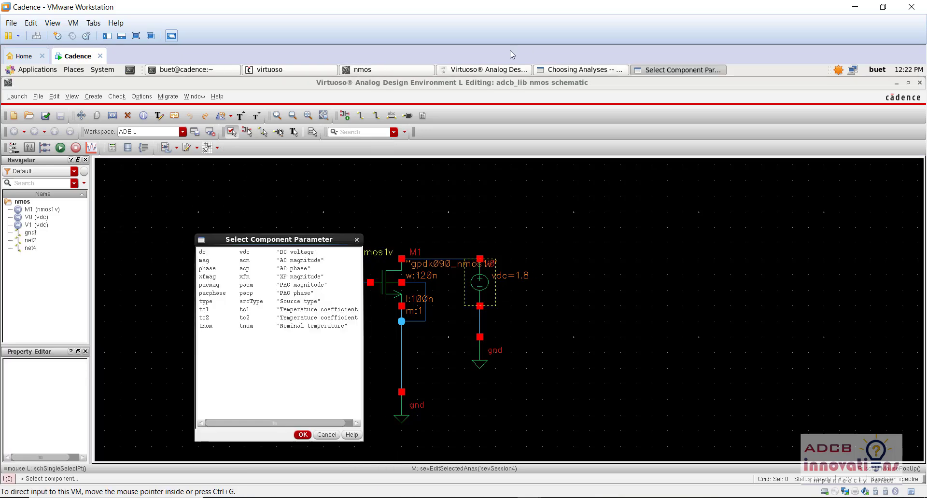
left_click(302, 435)
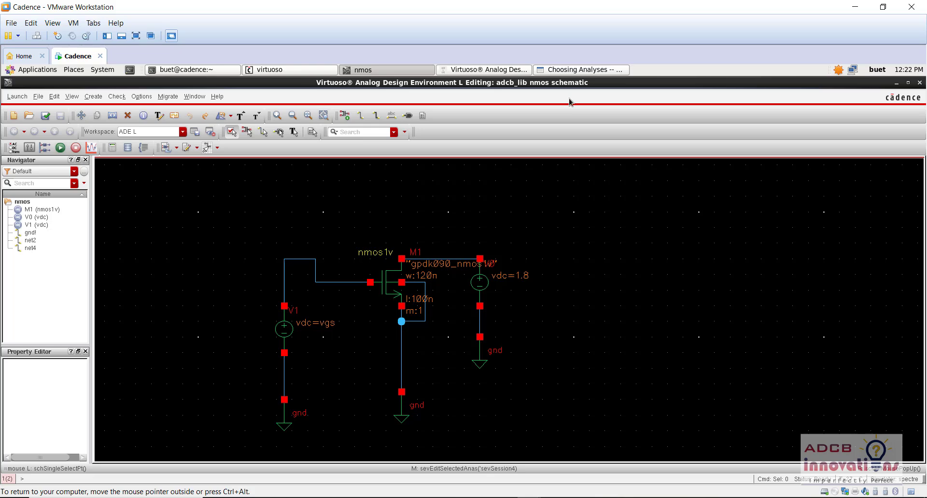
left_click(570, 73)
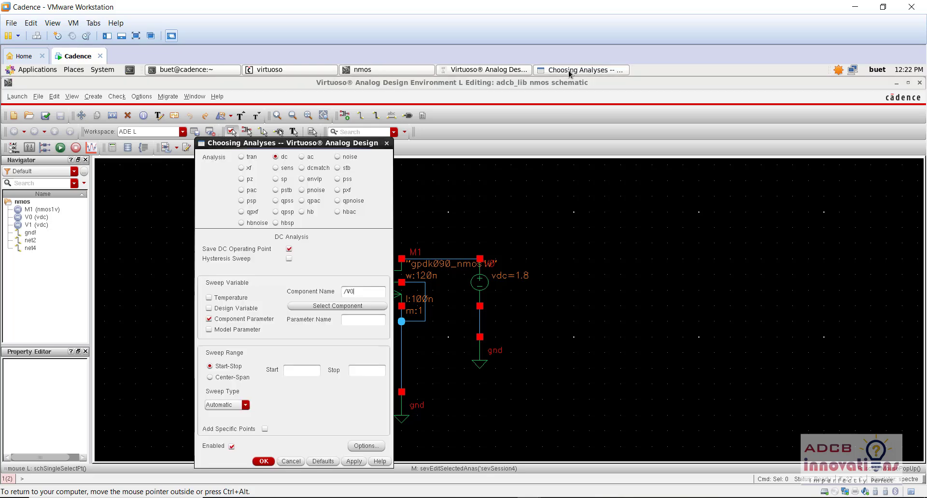
left_click(479, 71)
left_click(367, 260)
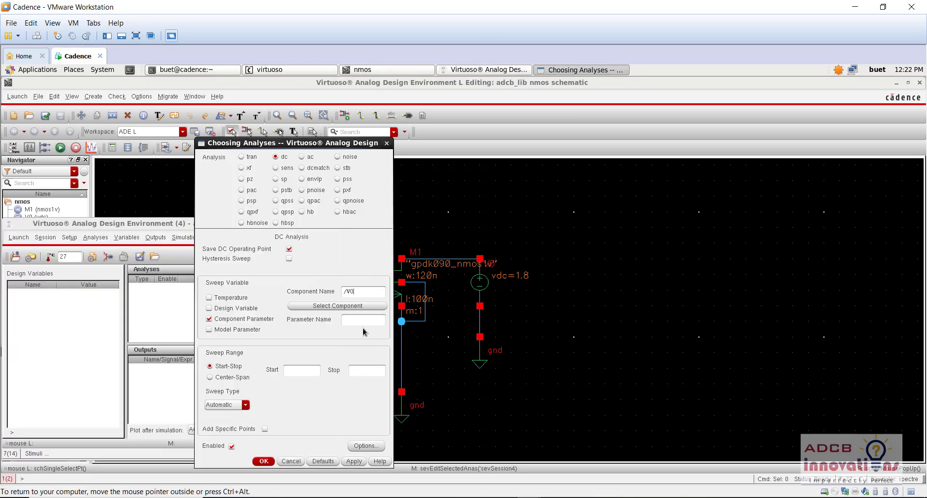
left_click(353, 306)
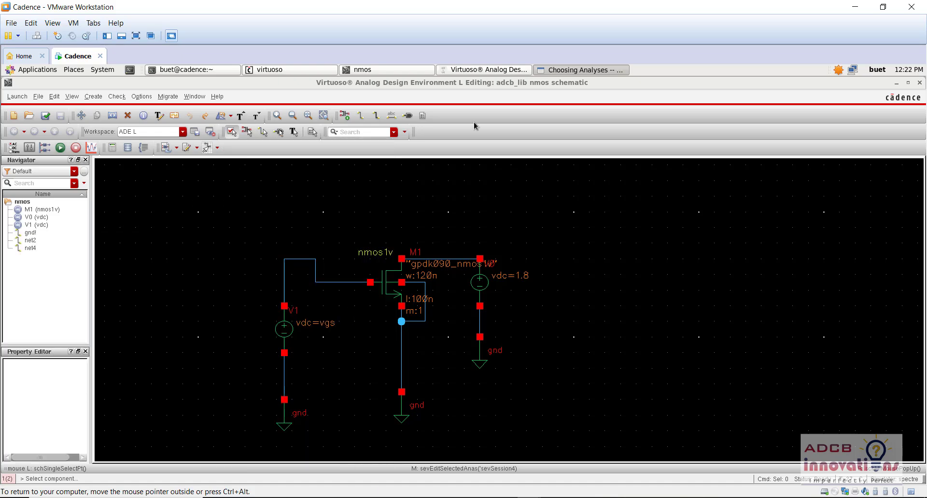
left_click(499, 70)
left_click(561, 72)
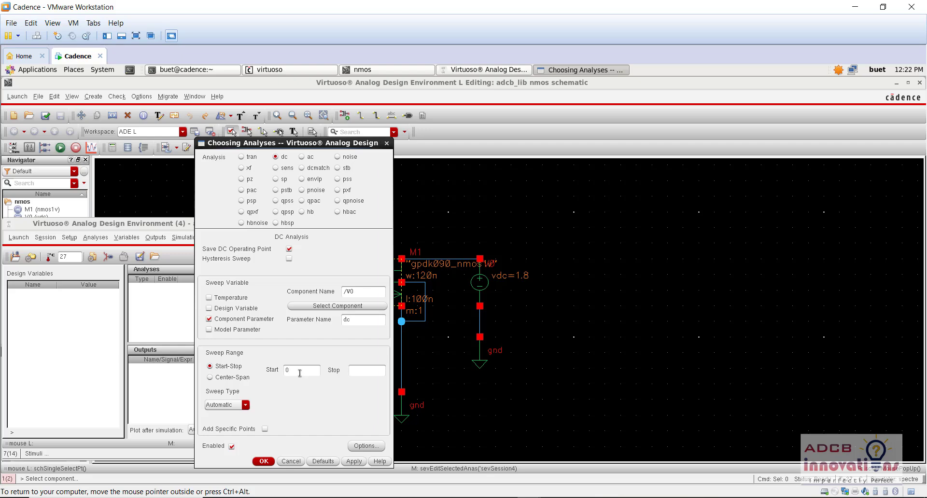
Set the sweep range from 0 to 1.8 with a linear step size of 0.01 and accept the analysis.
left_click(235, 405)
left_click(235, 416)
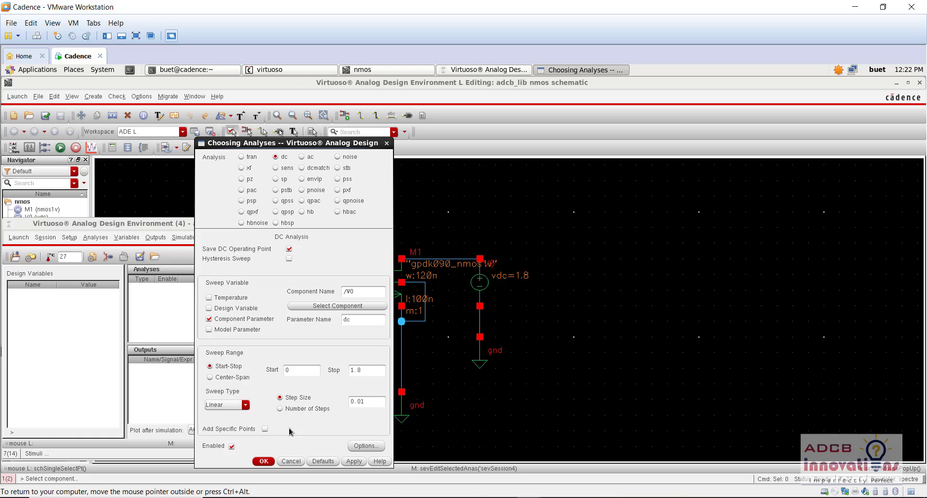
left_click(264, 461)
Choose the drain terminal of transistor M1 on the schematic as an output for plotting.
left_click(154, 237)
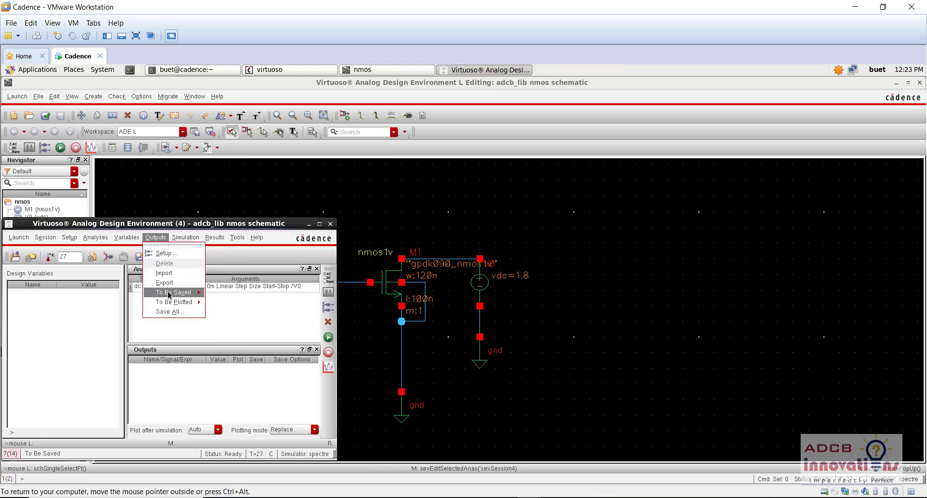
mouse_move(173, 302)
left_click(244, 309)
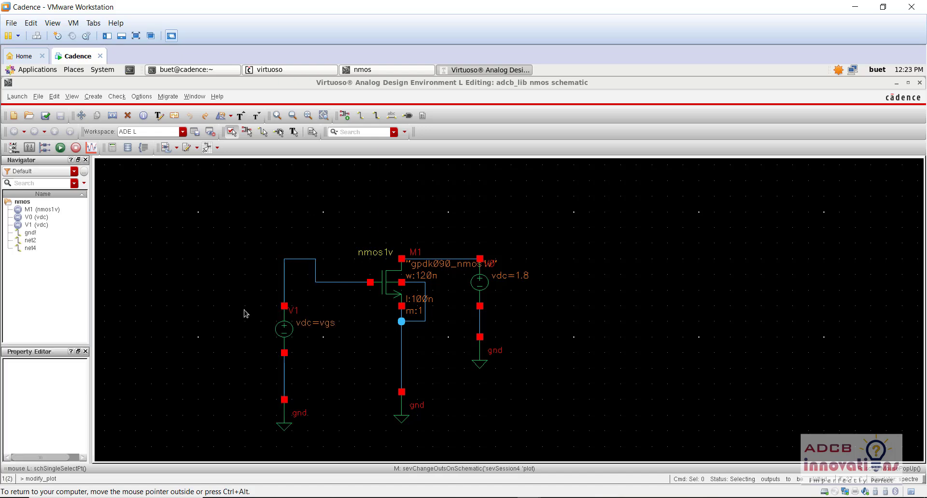
left_click(402, 261)
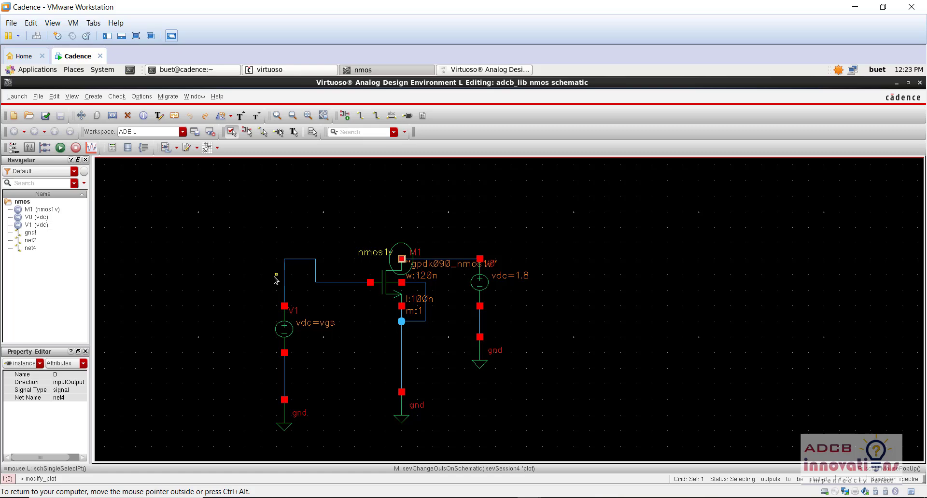
left_click(467, 71)
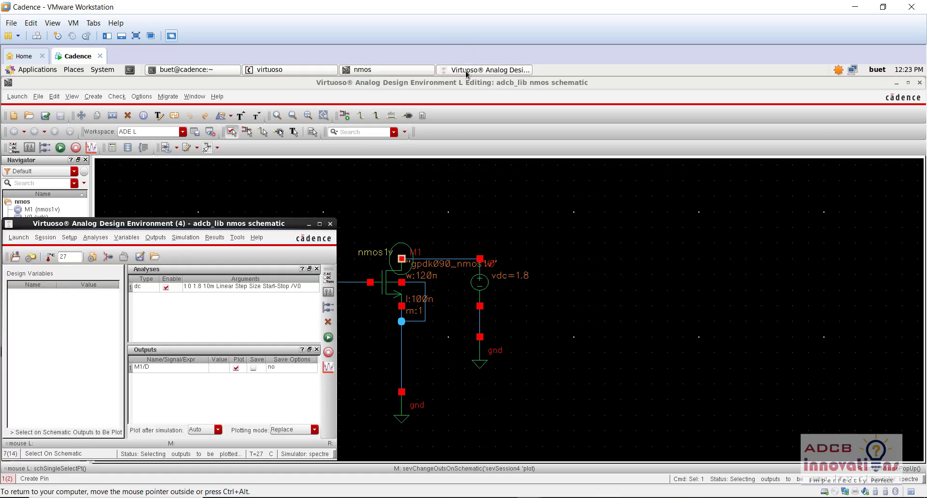
Netlist and run the simulation, read the error line in the spectre output log, and close the log.
left_click_drag(196, 225, 285, 157)
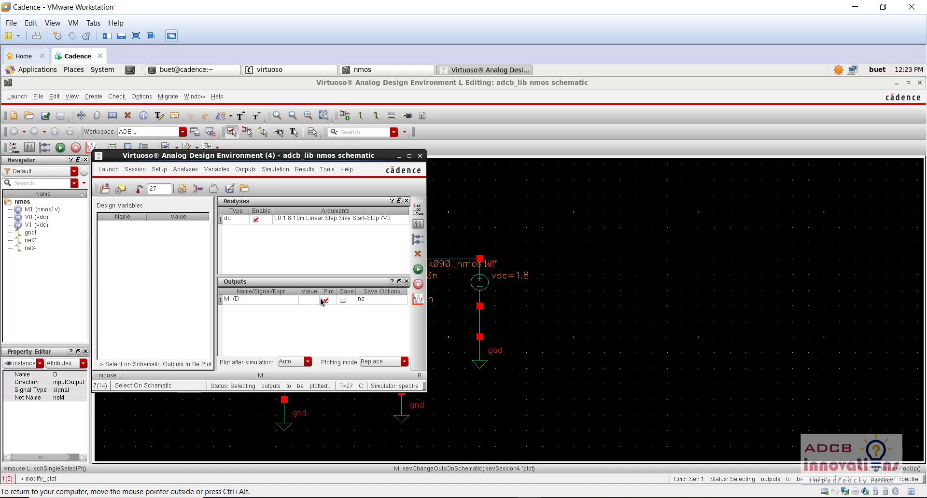
left_click(417, 270)
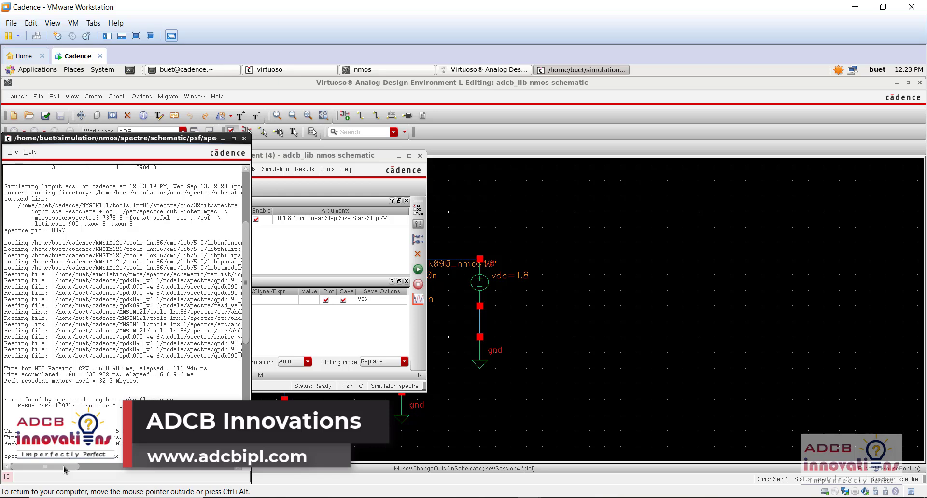
left_click_drag(68, 466, 114, 464)
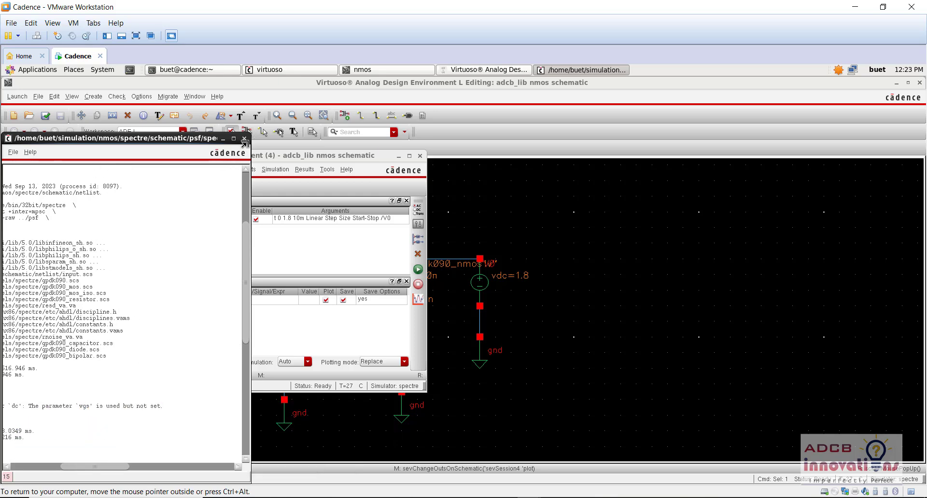
left_click(244, 138)
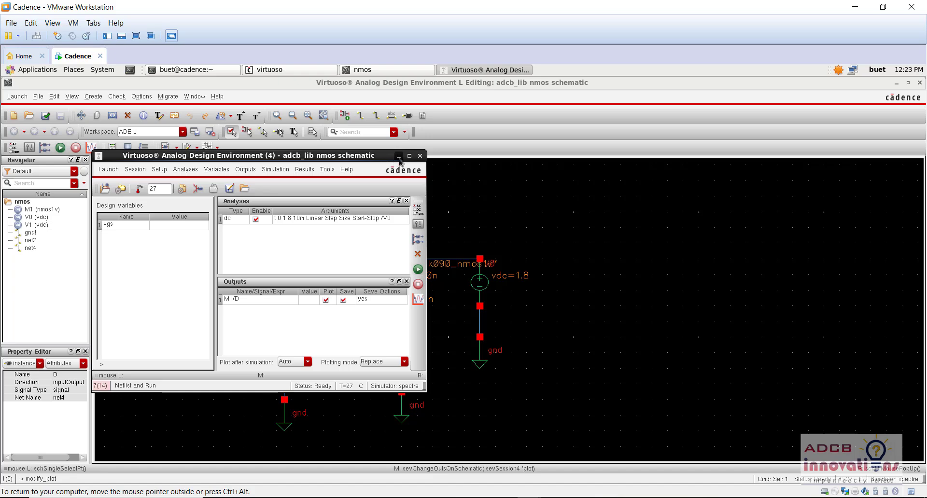
Set the DC voltage of the gate source V1 to 1.8 V in its object properties.
left_click(399, 156)
left_click(284, 333)
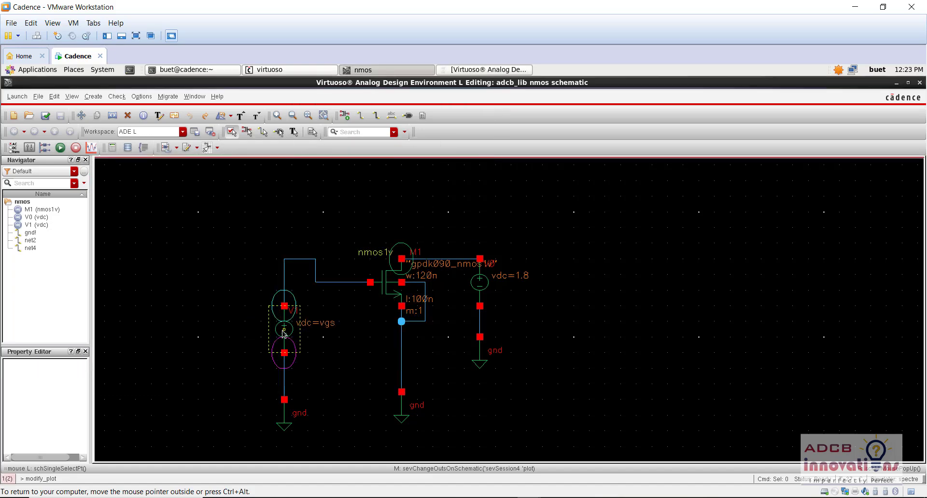
key("Escape")
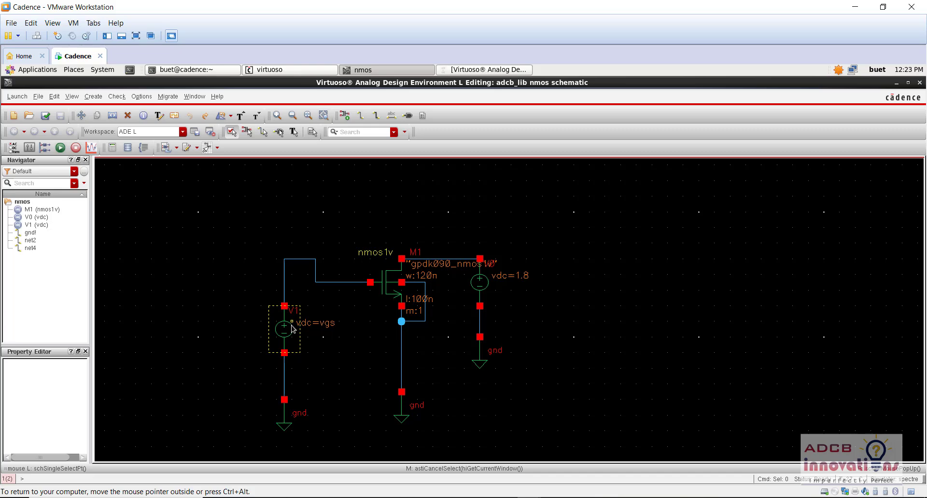
left_click(292, 329)
key("q")
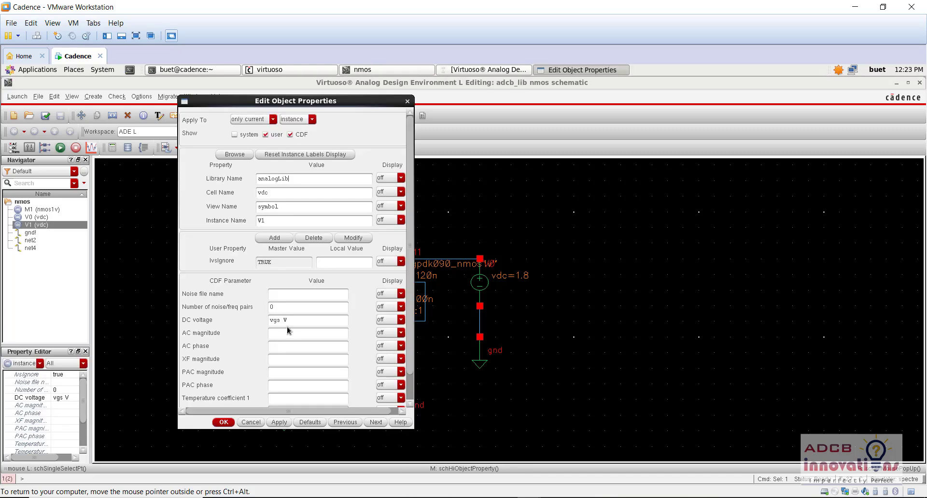
triple_click(294, 320)
type("1.8")
left_click(224, 423)
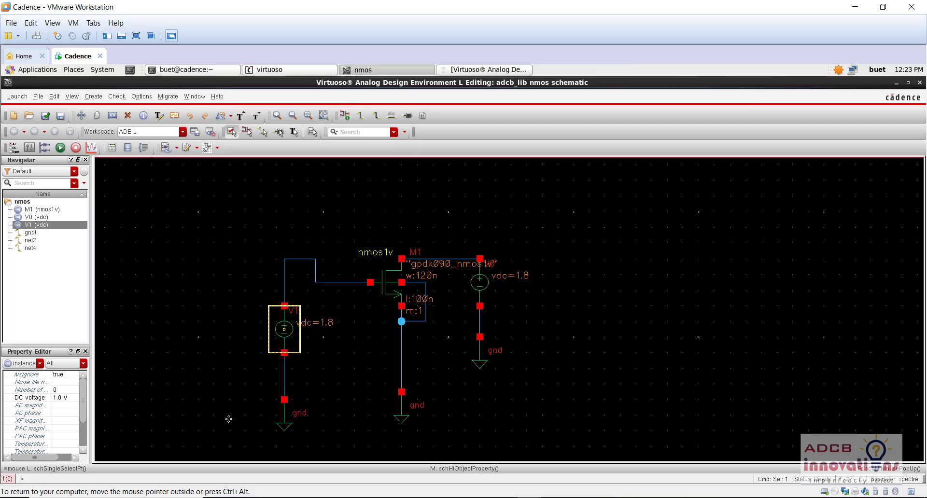
Turn off plotting for the V1/MINUS and V1/PLUS outputs in the simulation setup.
left_click(484, 69)
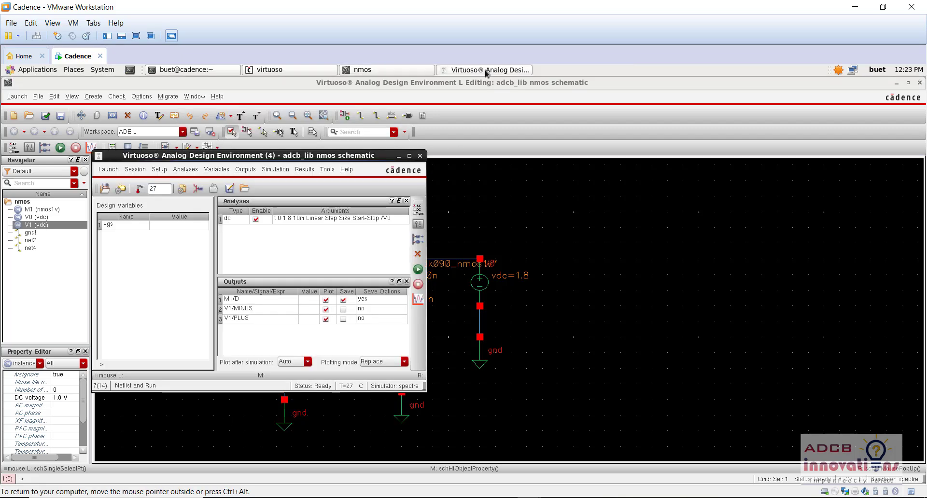
left_click(327, 311)
left_click(326, 321)
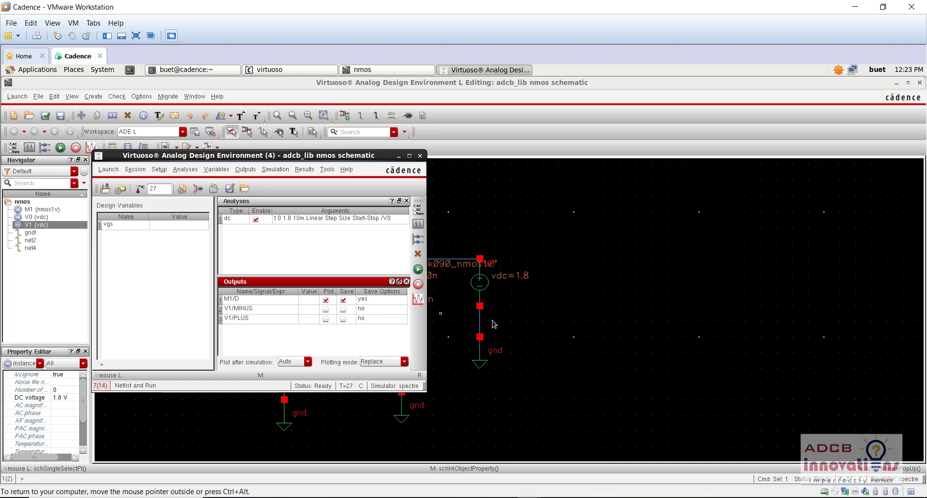
Rerun the simulation, continuing without a value for the vgs variable, and move the simulation window clear of source V1.
left_click(418, 269)
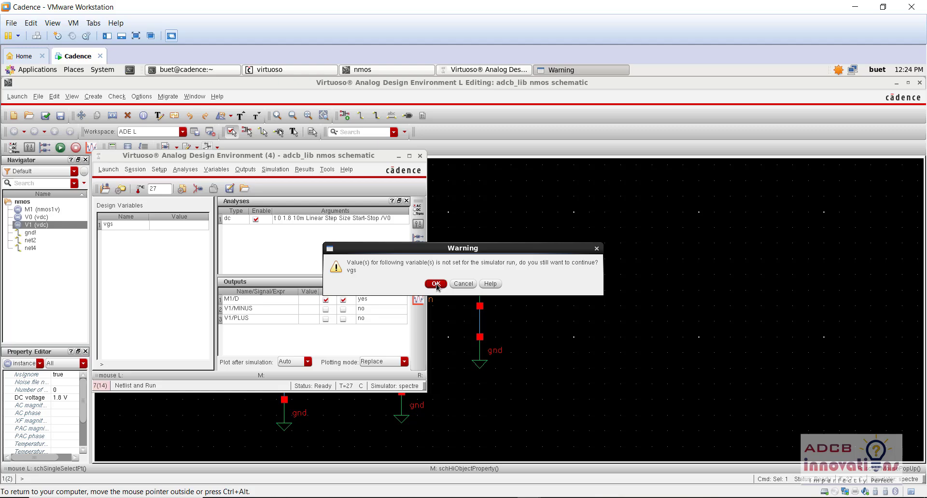
left_click(436, 285)
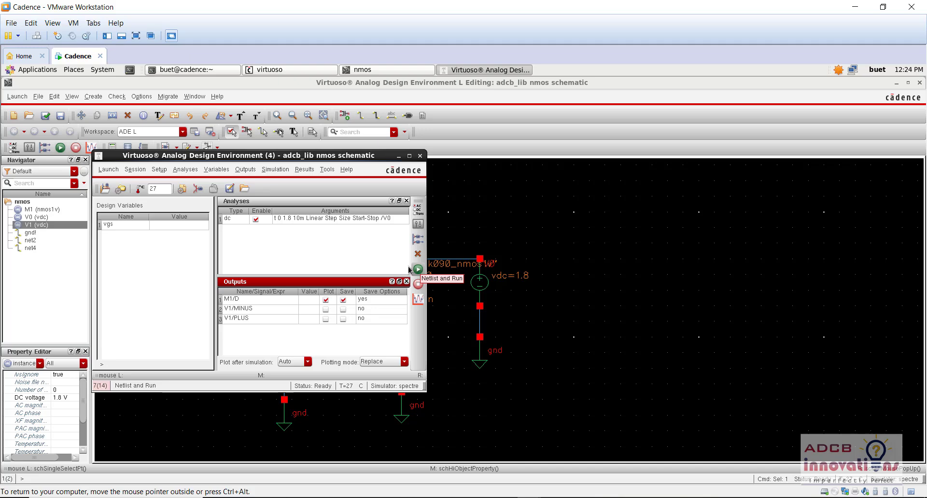
left_click_drag(296, 160, 668, 164)
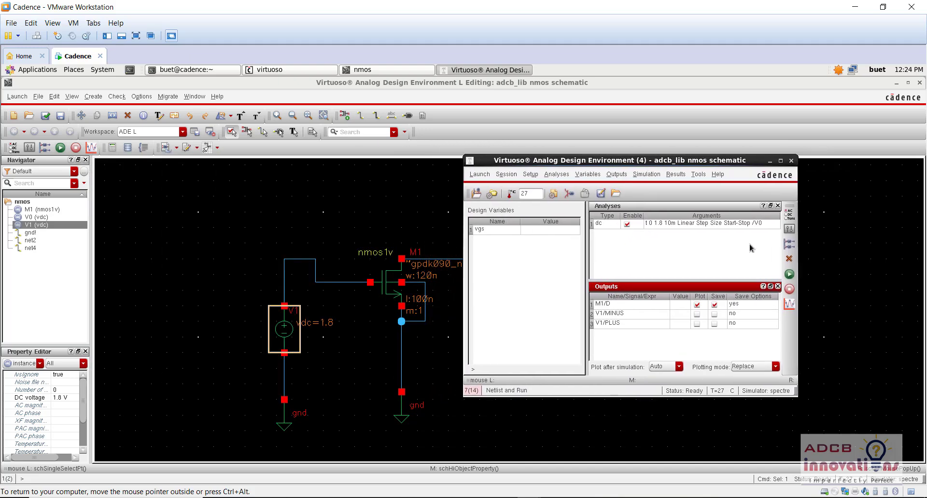
left_click(789, 274)
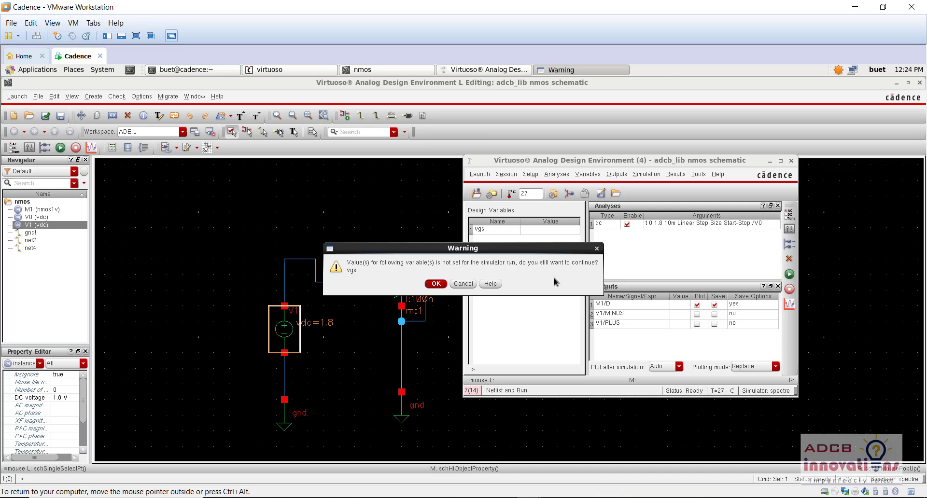
left_click(435, 284)
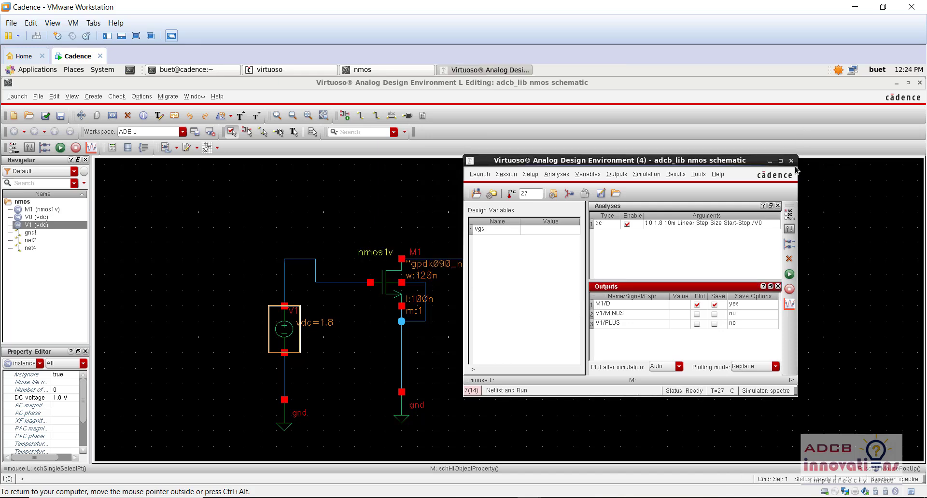
Delete the M1/D, V1/MINUS and V1/PLUS entries from the simulation outputs.
left_click(622, 176)
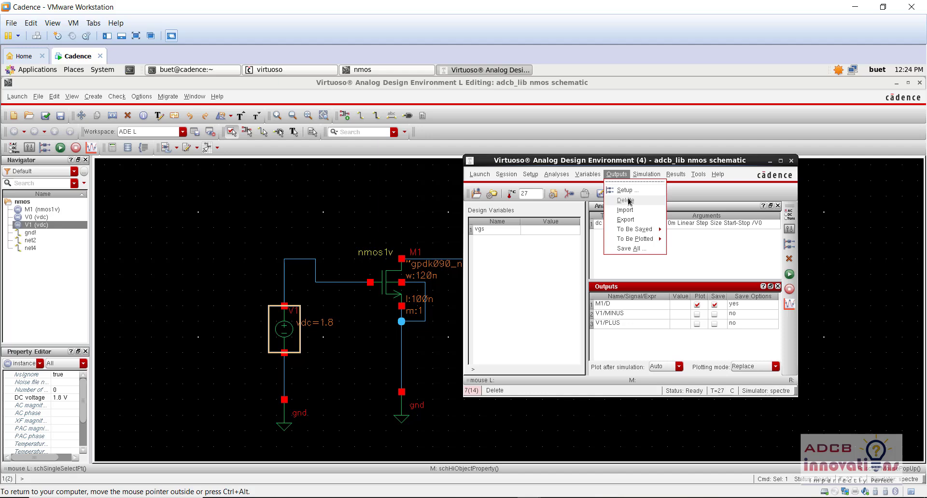
left_click(635, 306)
left_click(635, 306)
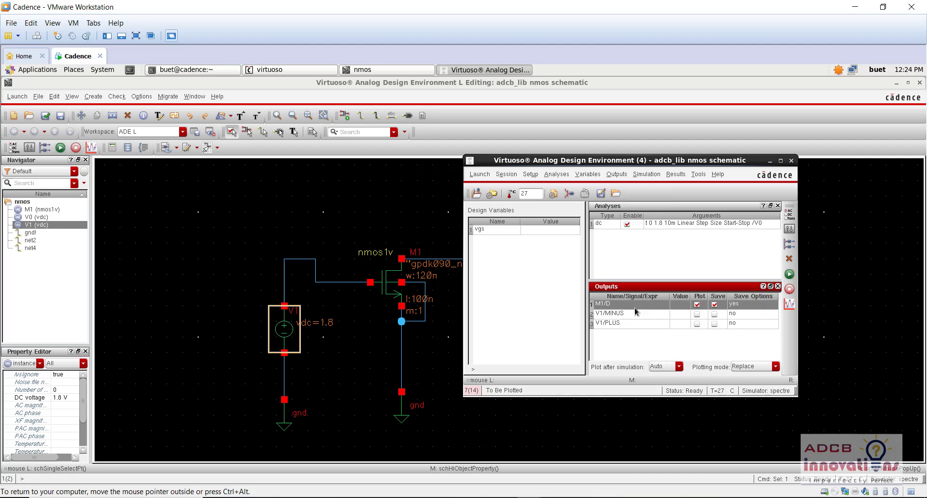
left_click(616, 174)
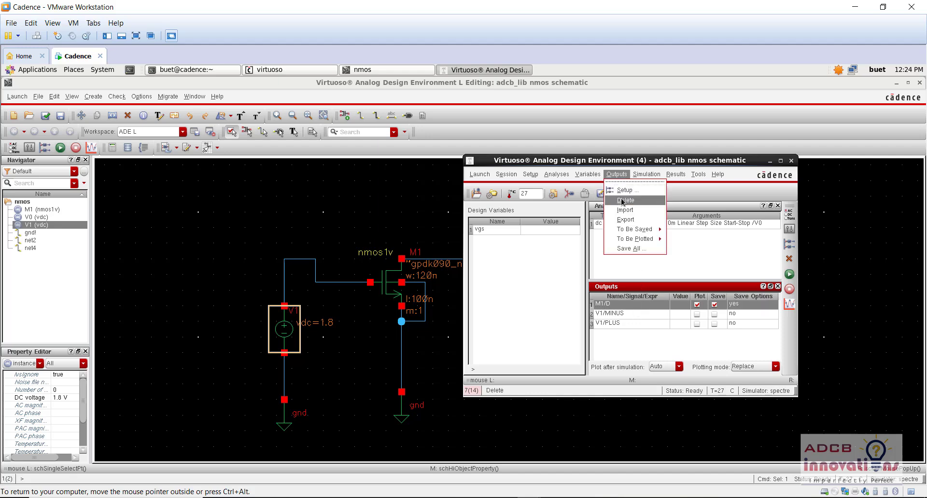
left_click(622, 195)
left_click(617, 174)
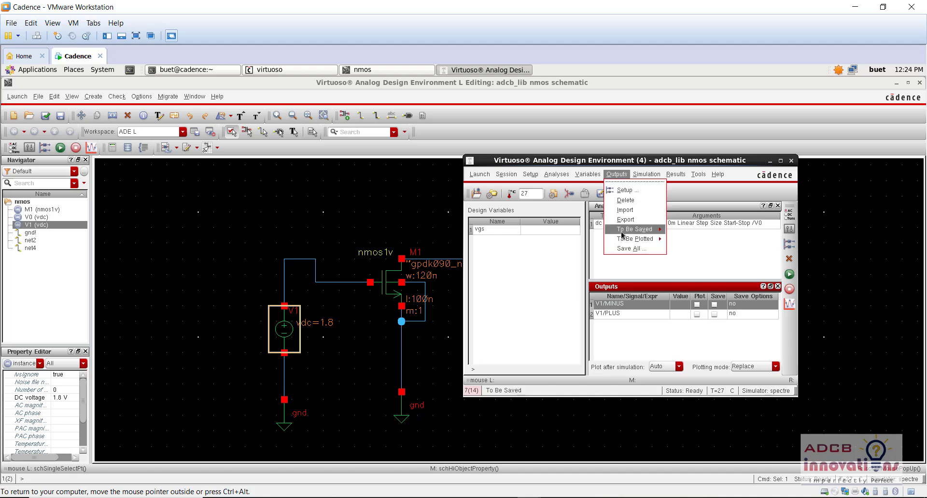
left_click(624, 202)
left_click(620, 175)
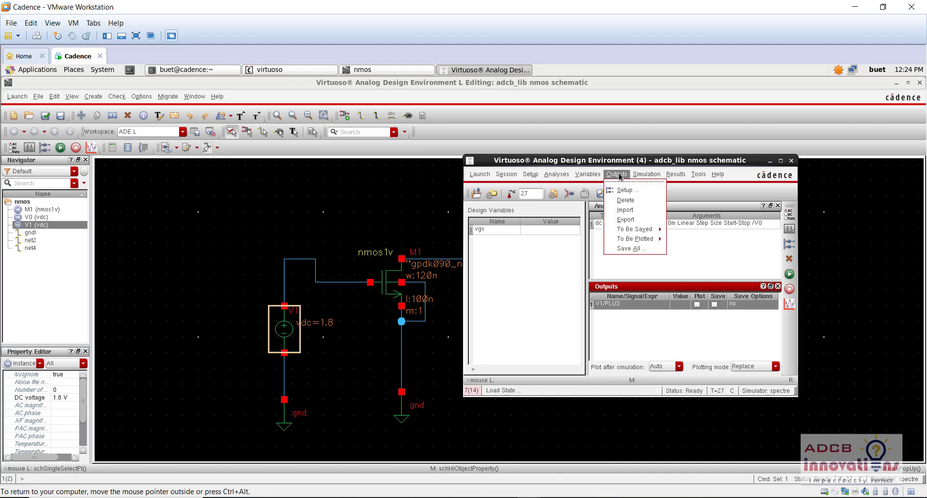
left_click(626, 205)
Add the drain terminal of transistor M1 as an output to plot by selecting it on the schematic, and return to the simulation window.
left_click(617, 174)
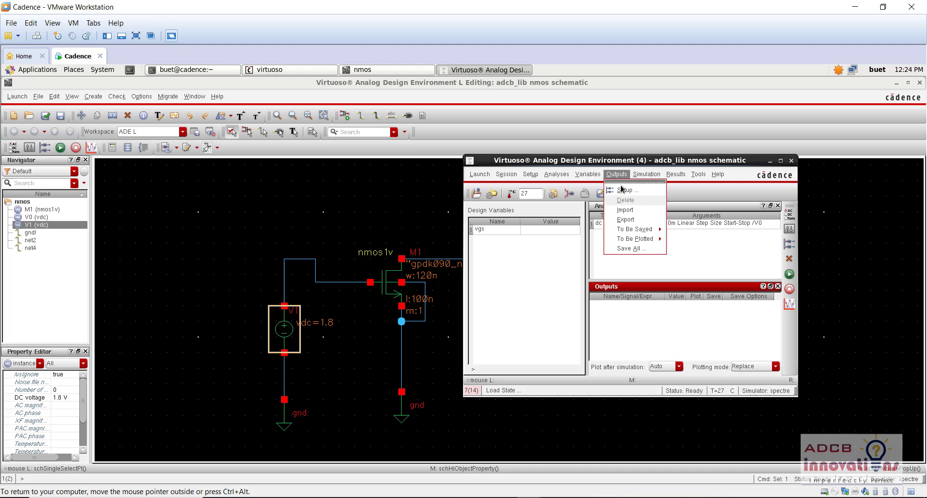
mouse_move(641, 240)
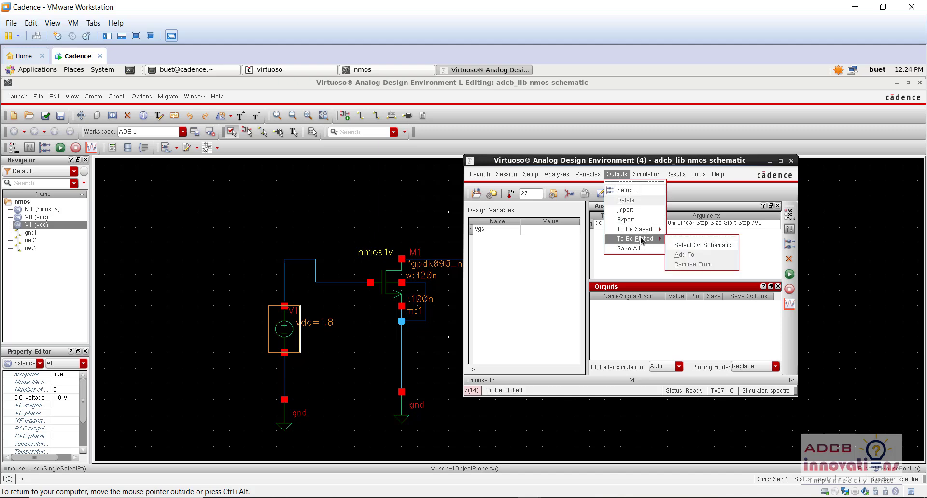
left_click(694, 244)
left_click(401, 258)
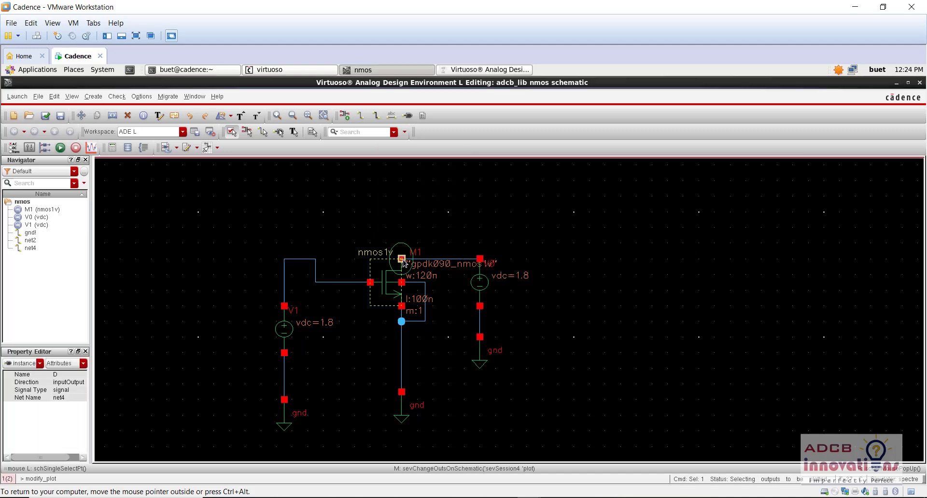
left_click(467, 70)
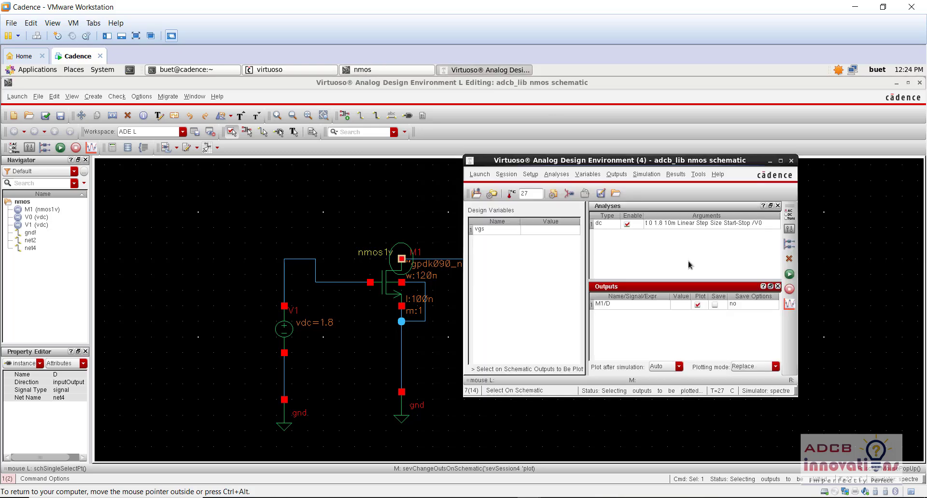
Netlist and run the simulation with M1/D as the only output, continuing without a value for the vgs variable.
left_click(789, 275)
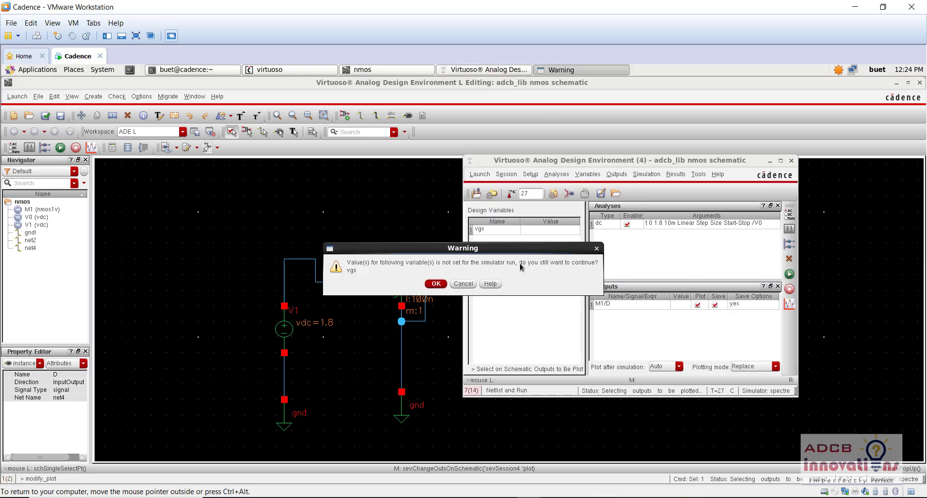
left_click(436, 284)
left_click(657, 255)
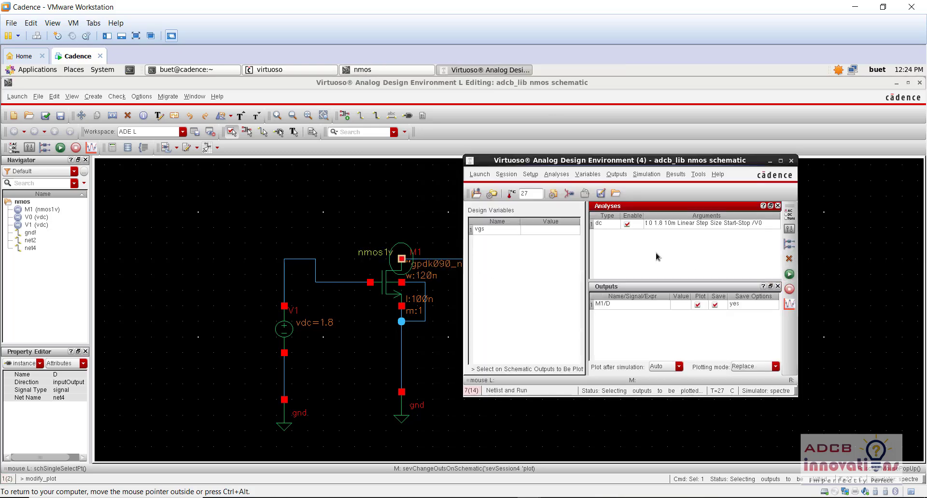
Reselect source V0 on the schematic as the DC sweep component and confirm the analysis with its 0 to 1.8 range and 0.01 step.
double_click(680, 227)
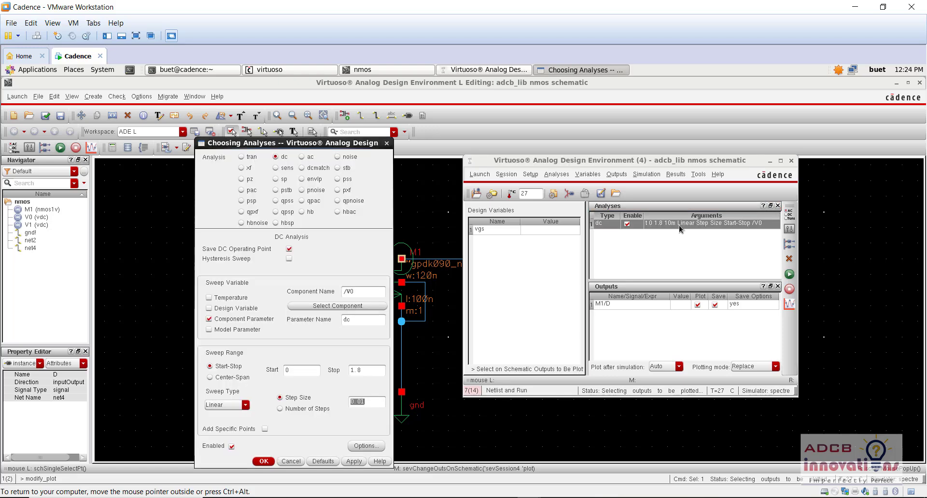
left_click(362, 307)
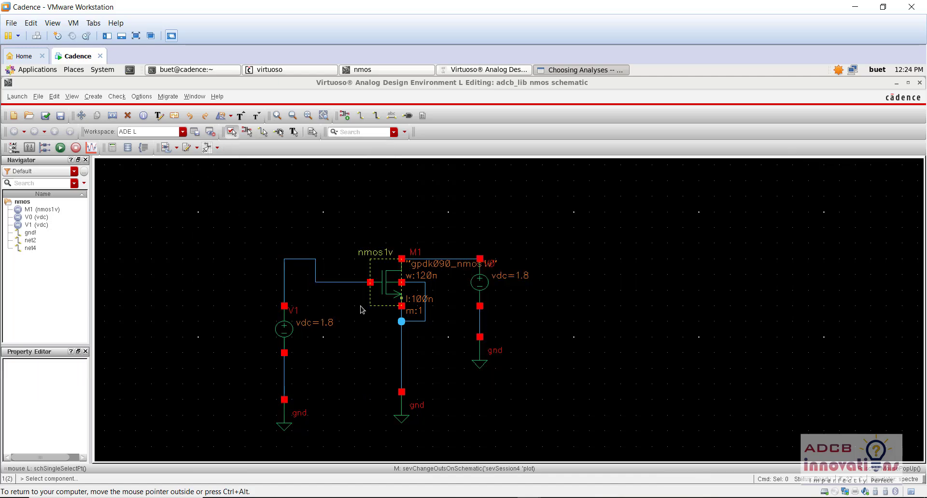
left_click(480, 283)
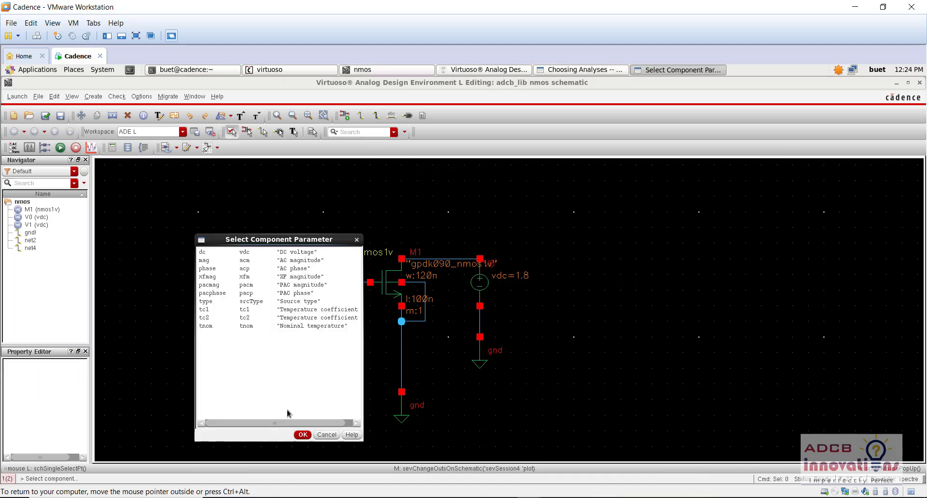
left_click(302, 434)
left_click(582, 71)
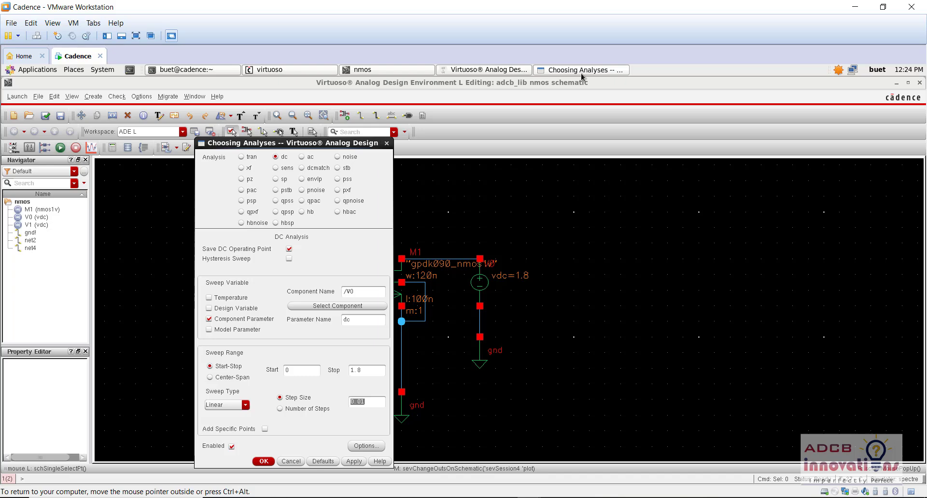
left_click(515, 71)
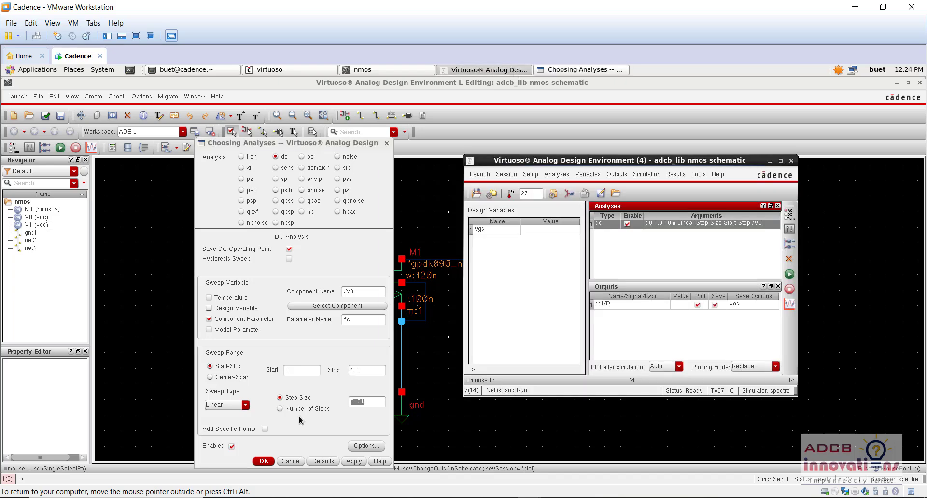
left_click(263, 461)
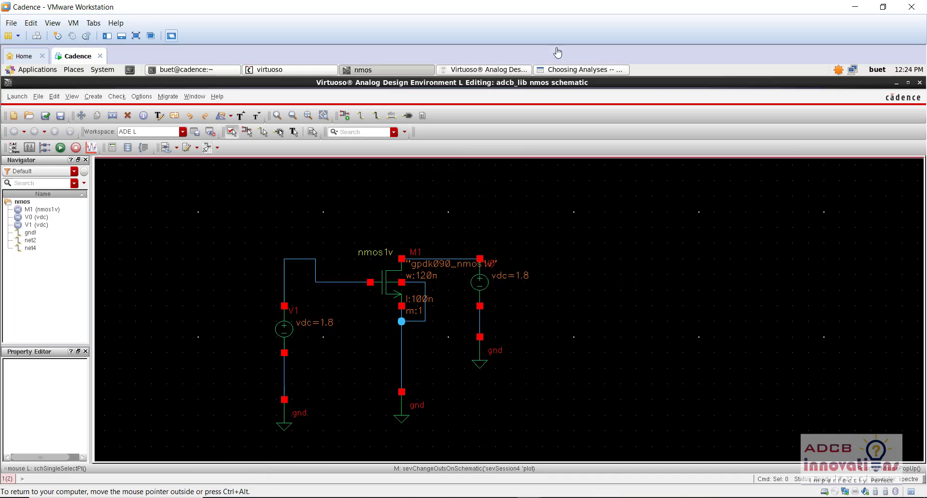
left_click(573, 70)
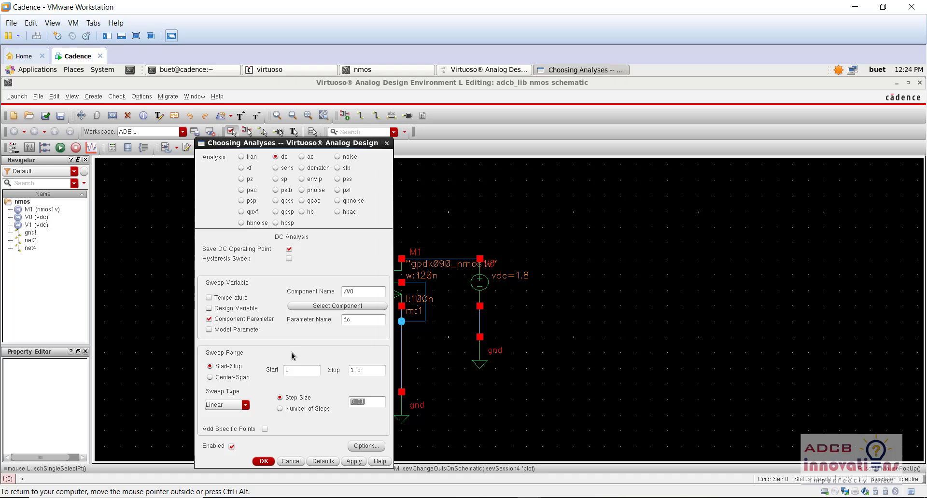
left_click(263, 461)
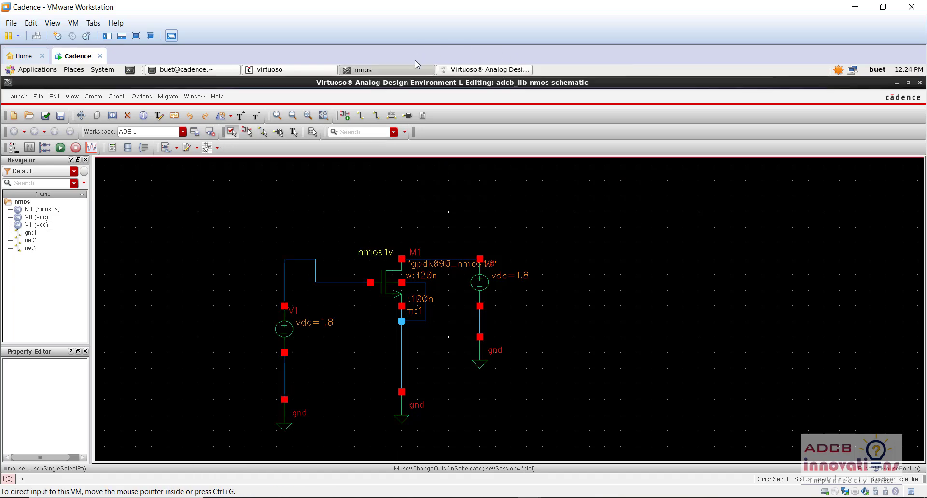
Rerun the simulation without a value for vgs, inspect the M1/D drain current curve, and close the graph window.
left_click(469, 72)
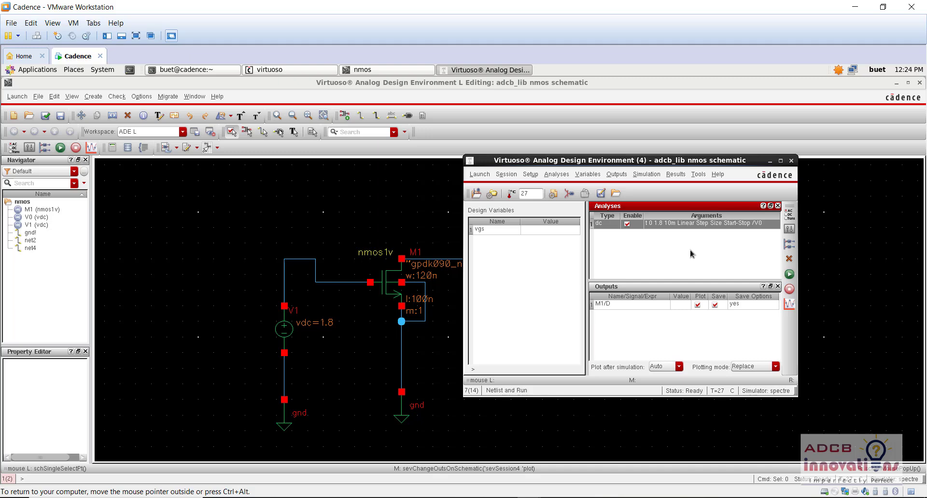
left_click(789, 274)
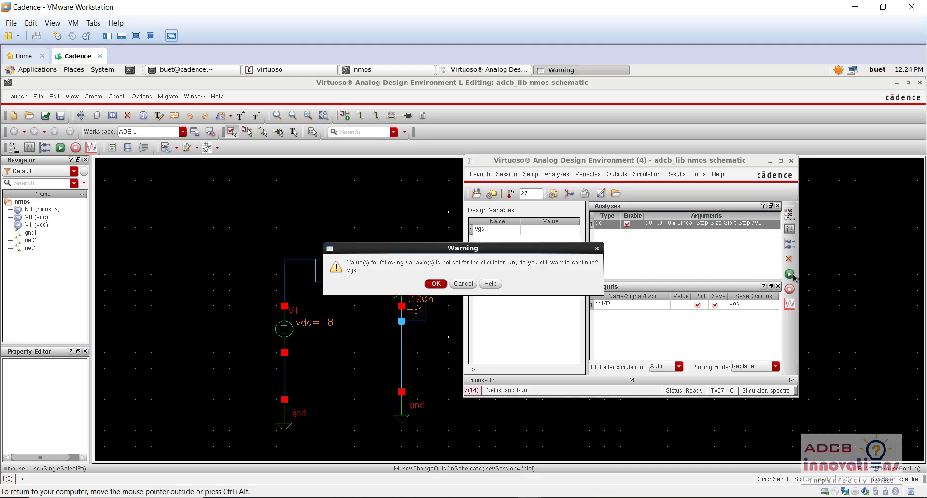
key("Return")
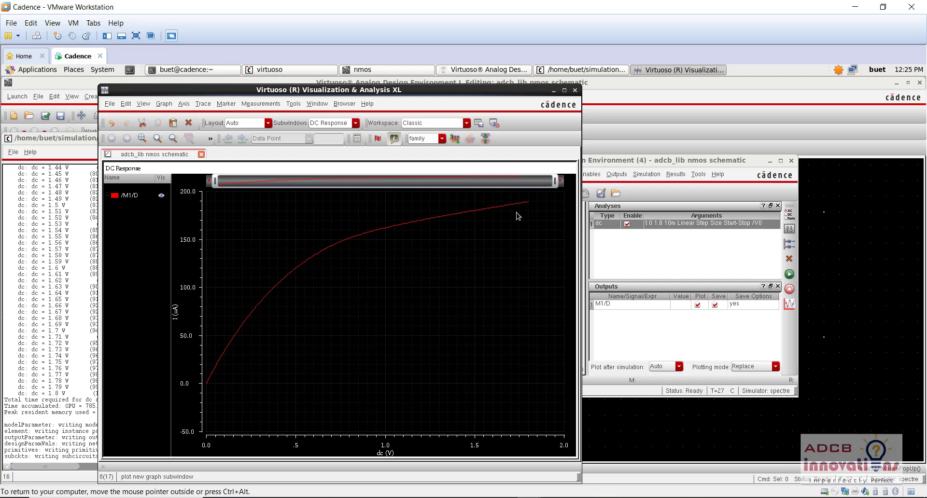
mouse_move(488, 210)
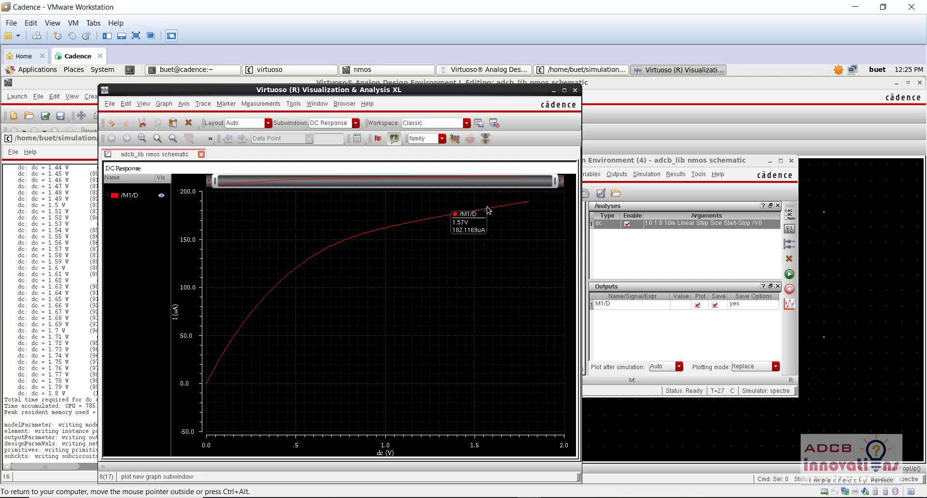
left_click(575, 90)
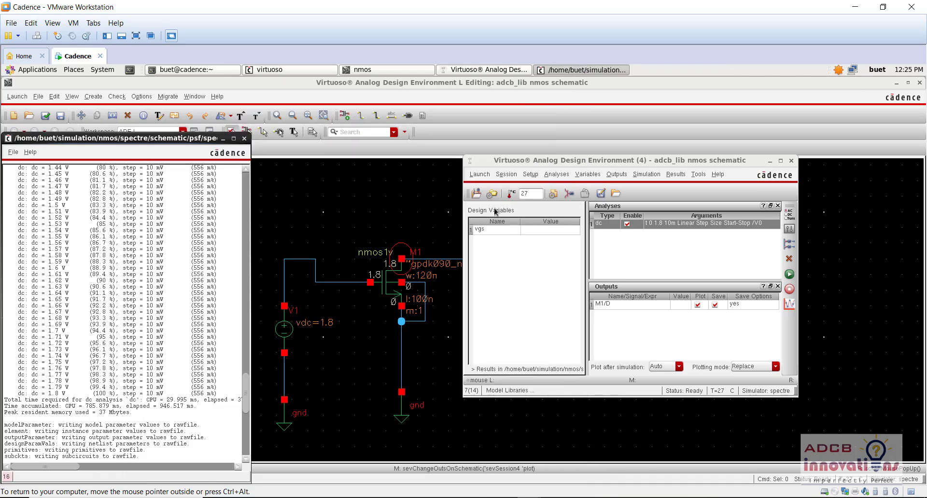
left_click(588, 171)
left_click(588, 174)
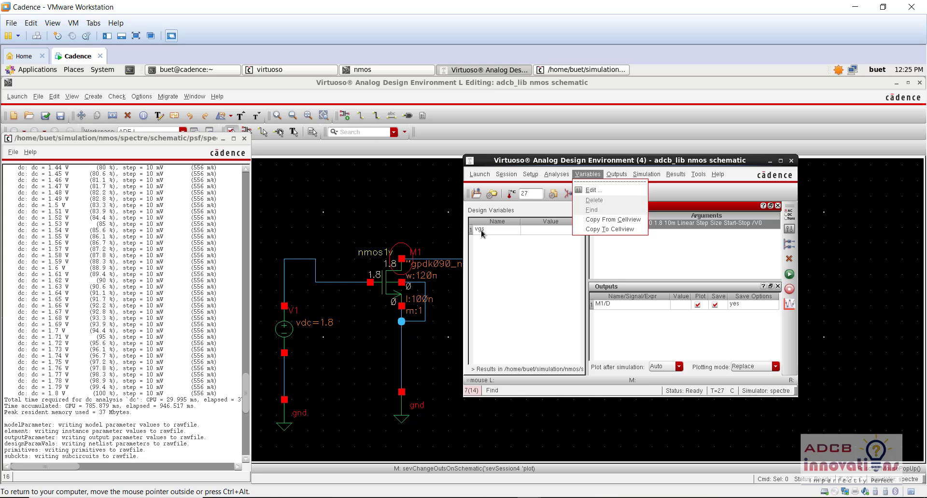
left_click(502, 271)
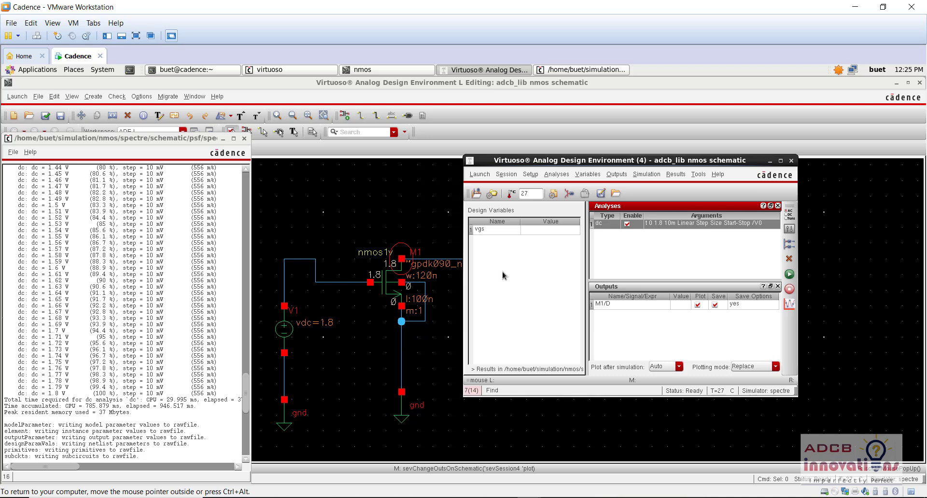
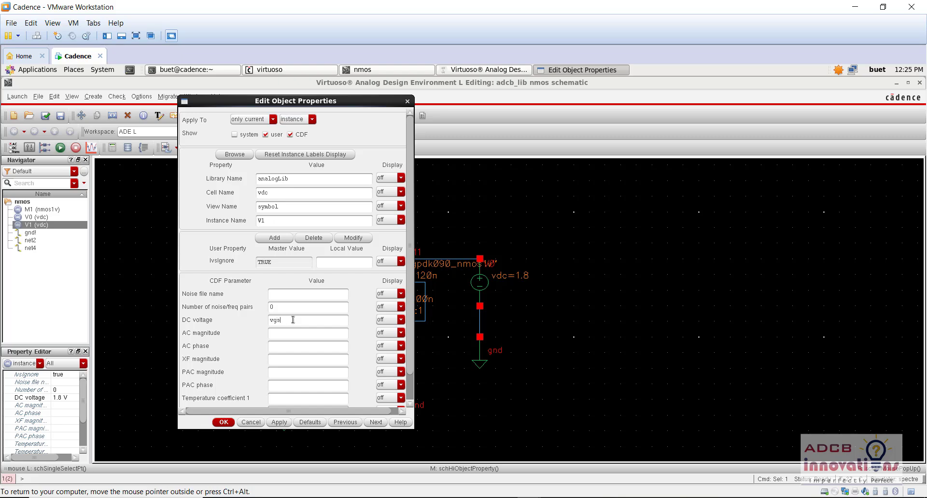
Set the DC voltage of gate source V1 to the variable vgs and copy the design variables from the cellview.
left_click(224, 422)
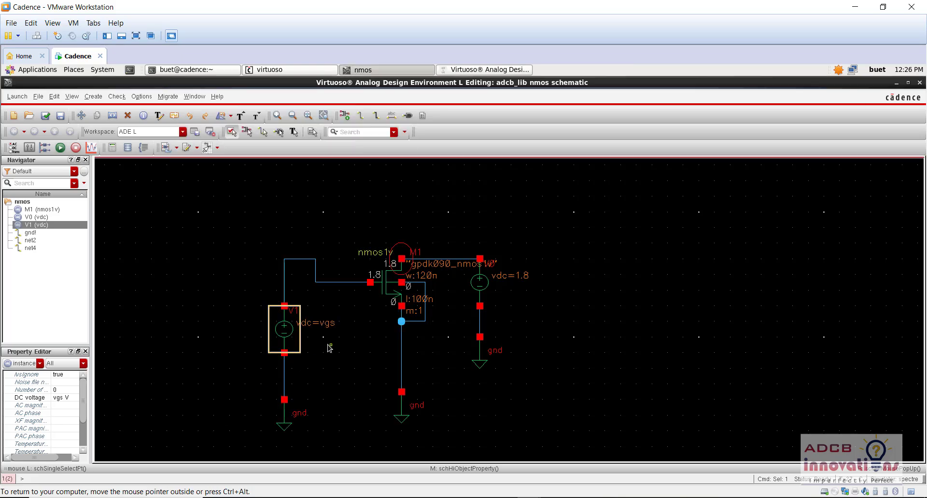
left_click(479, 70)
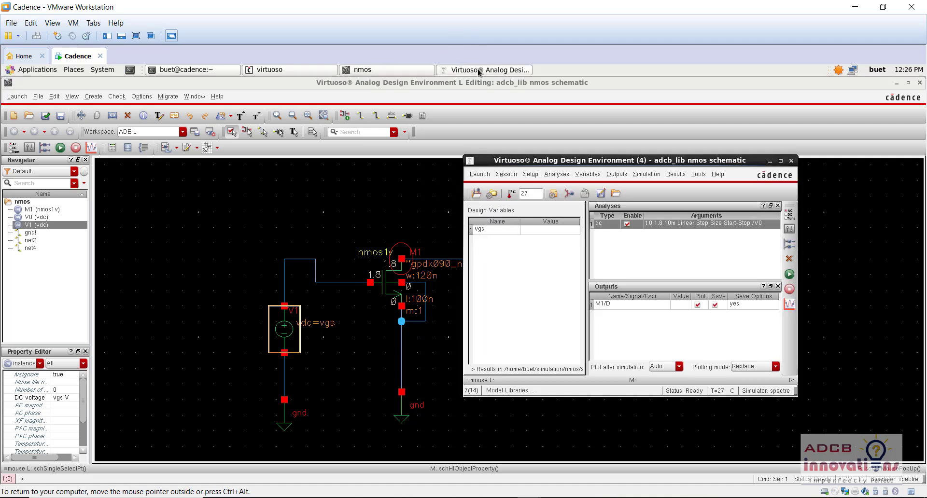
left_click(582, 177)
left_click(610, 221)
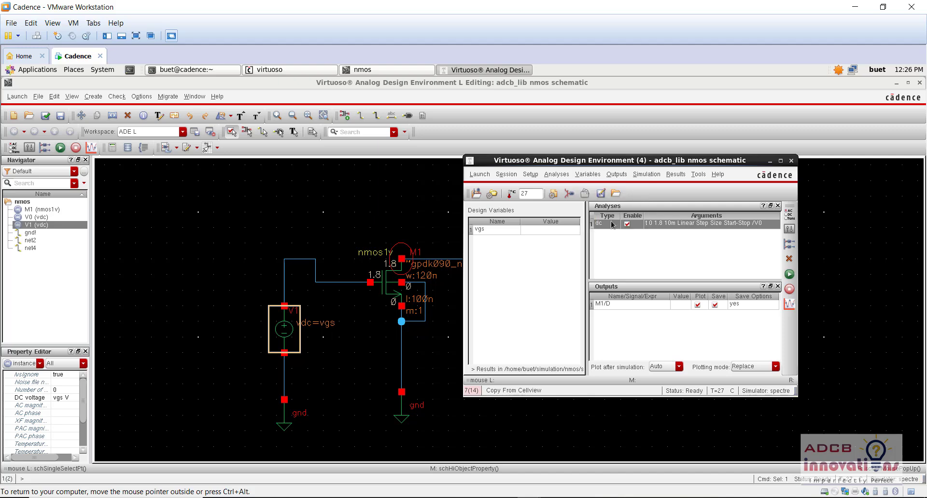
Try to set the design variable vgs to 1.8, copy the variables from the cellview again, and confirm the editor.
left_click(584, 176)
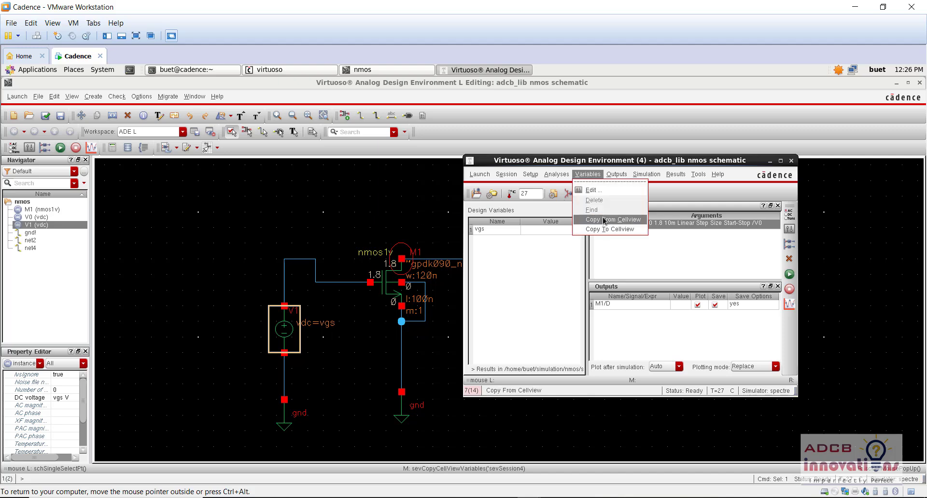
left_click(591, 190)
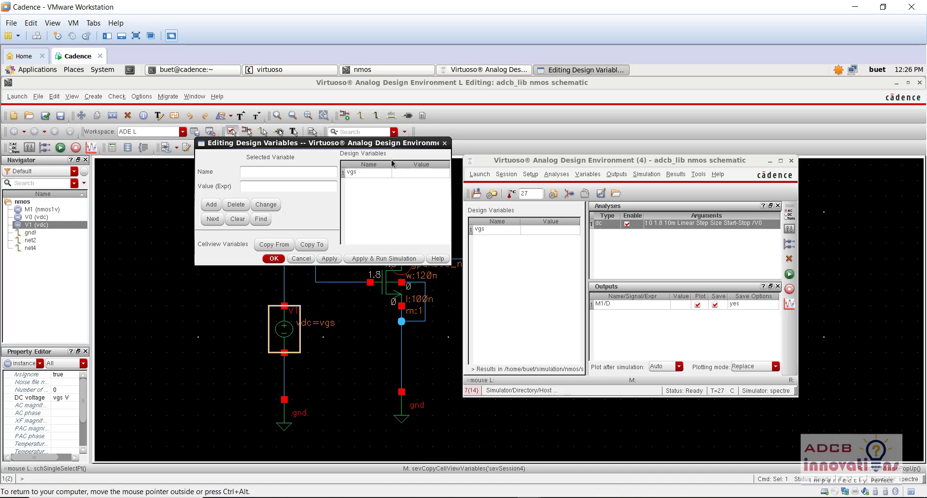
left_click(369, 172)
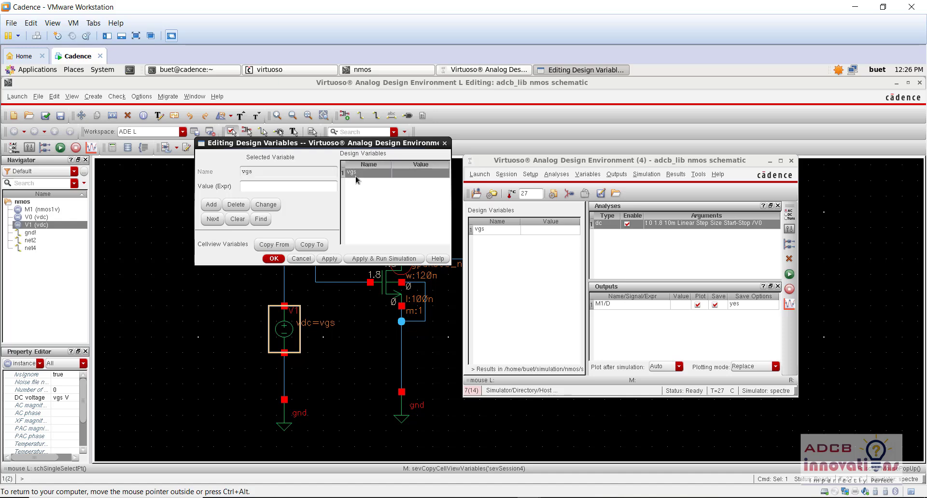
left_click(300, 186)
type("1.8")
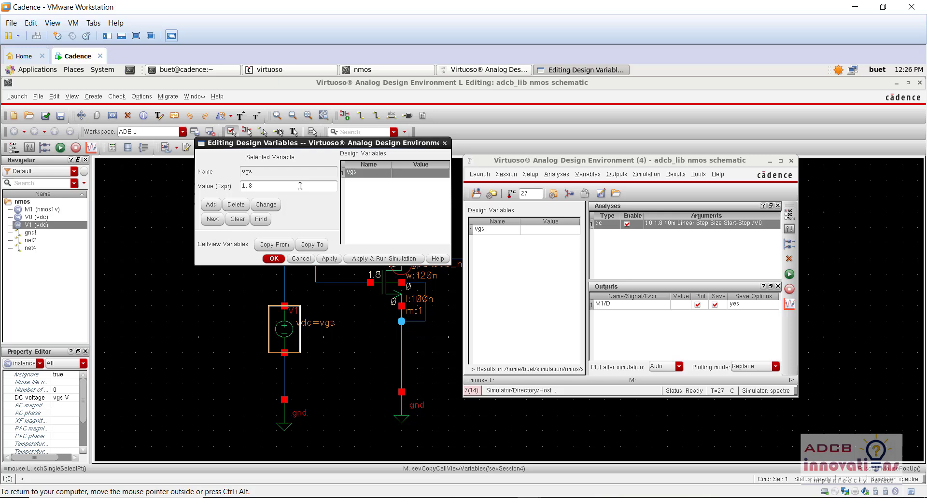
left_click(273, 246)
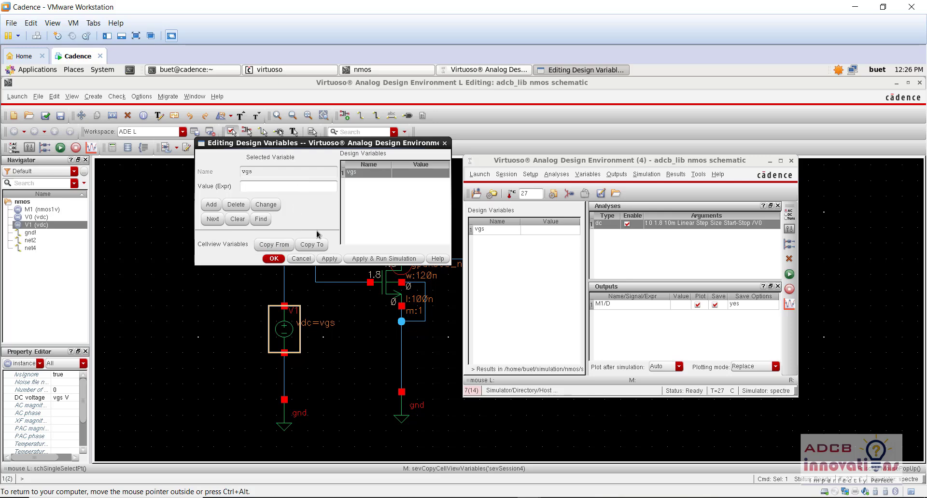
left_click(274, 260)
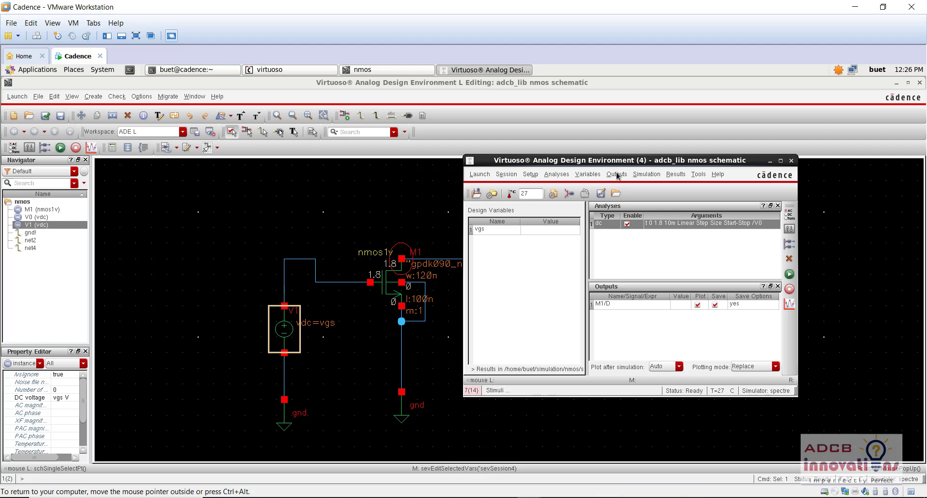
Open a parametric analysis and choose vgs as its sweep variable.
left_click(635, 176)
mouse_move(696, 177)
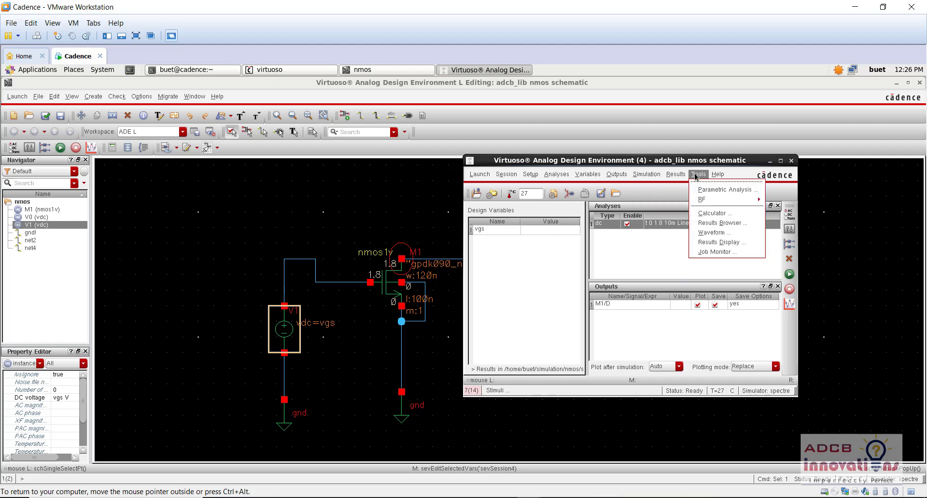
left_click(707, 191)
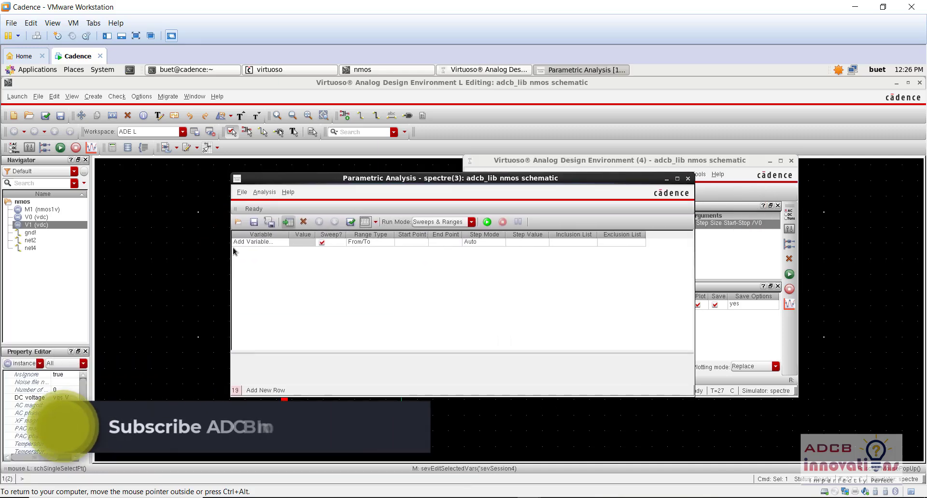
left_click(268, 243)
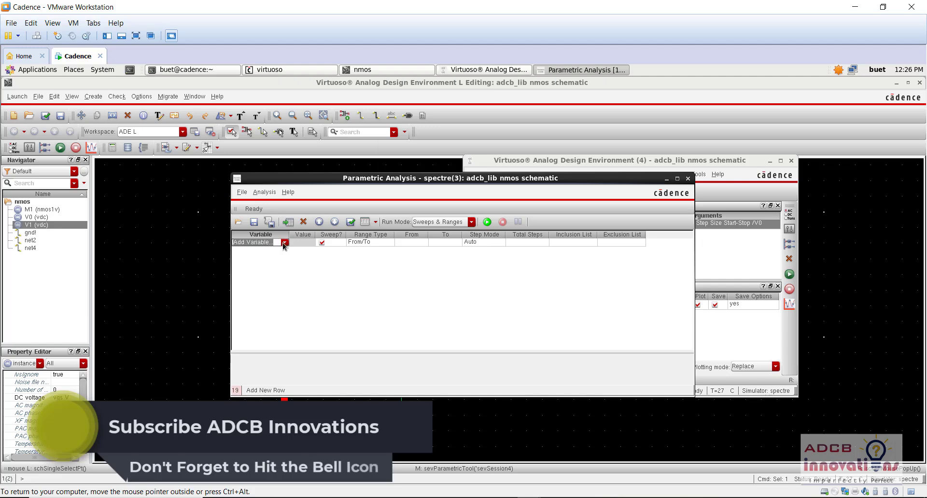
left_click(284, 243)
left_click(283, 256)
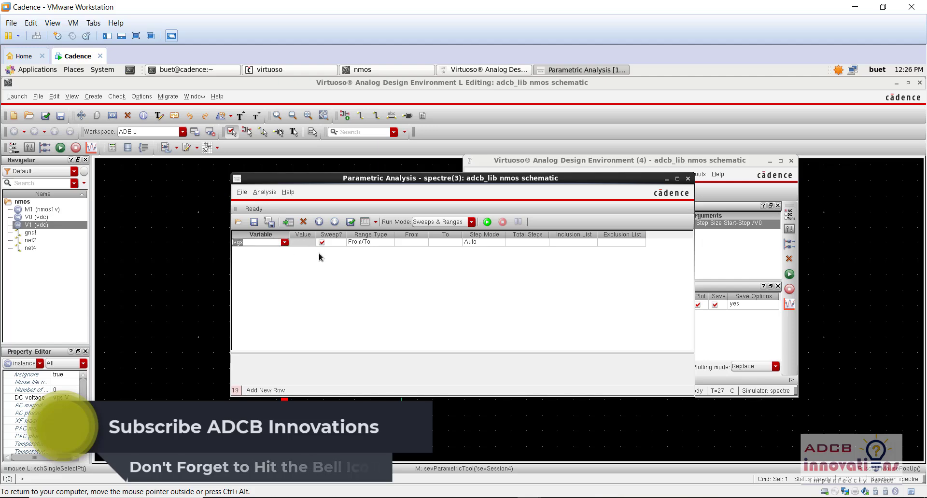
left_click(303, 242)
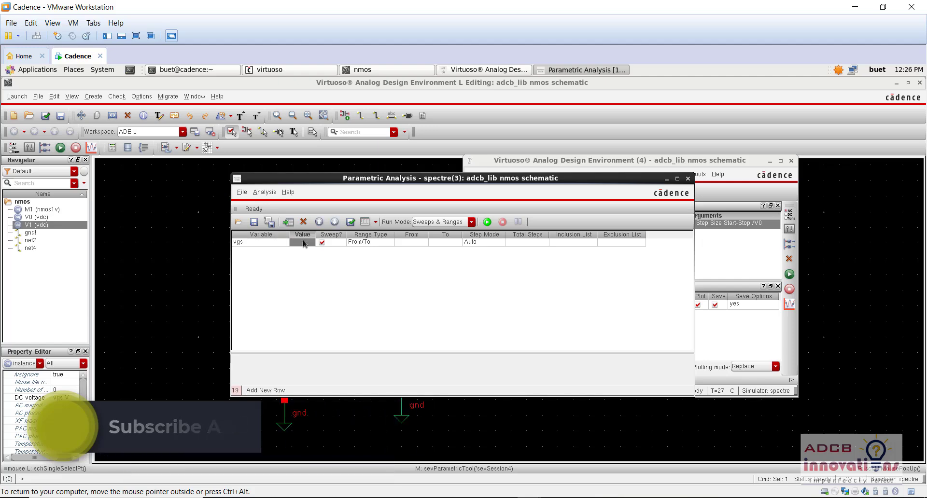
Define the vgs sweep from 0 to 1.8 in Linear Steps mode with a step size of 0.3.
left_click(412, 243)
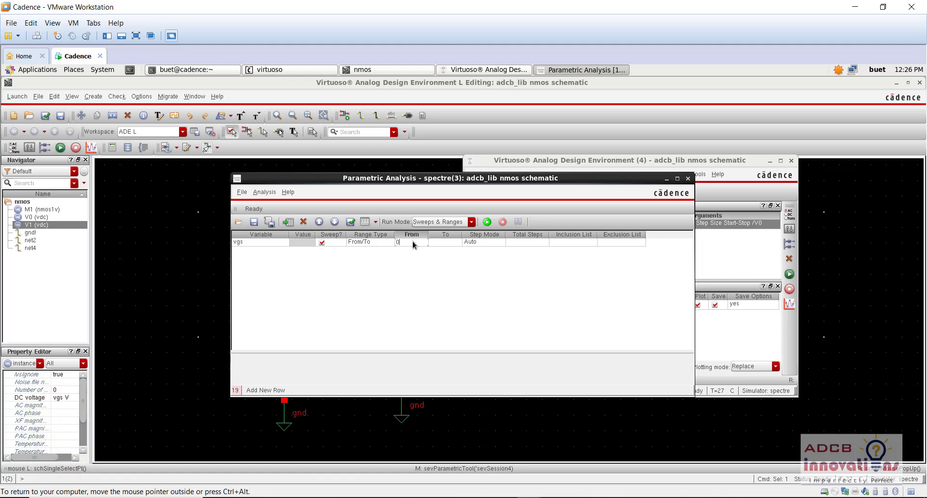
key("Tab")
type("1.8")
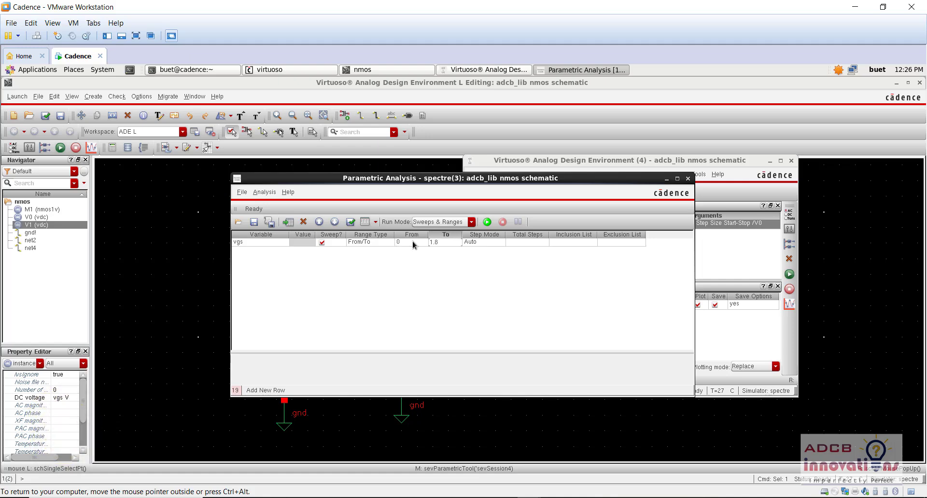
left_click(497, 241)
left_click(496, 240)
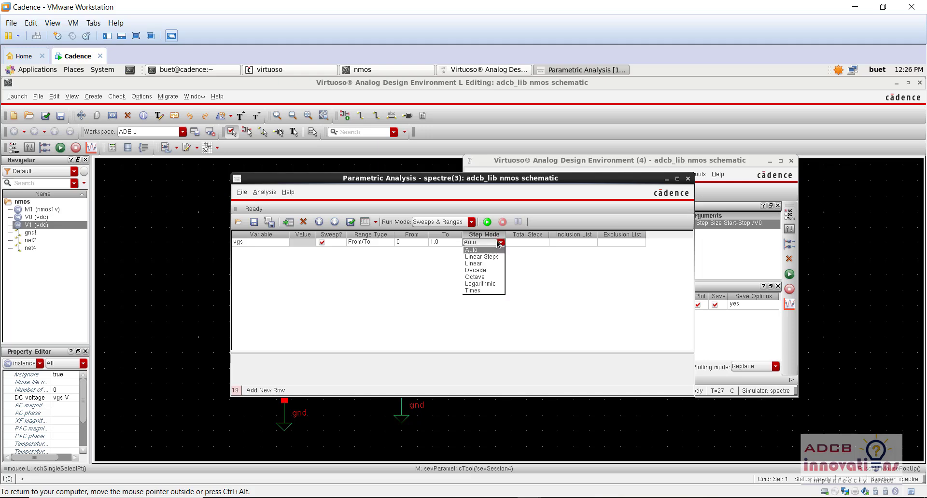
left_click(497, 255)
left_click(524, 245)
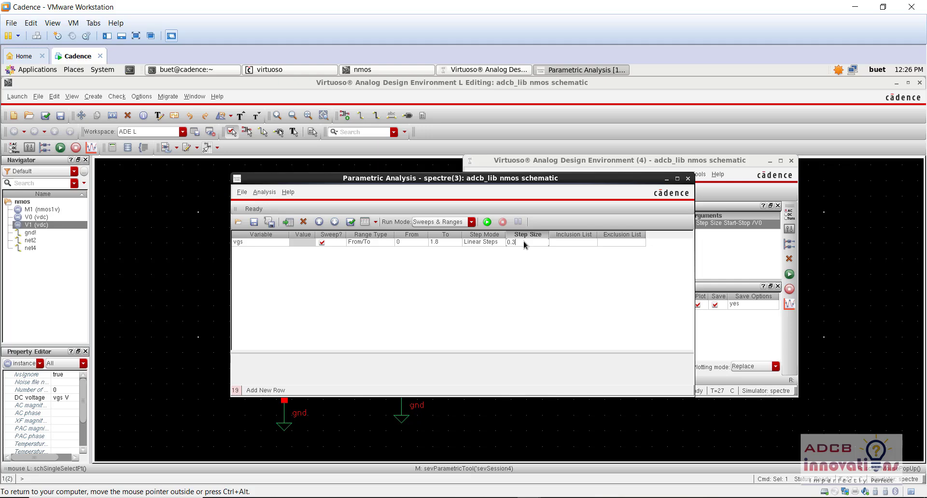
left_click(462, 309)
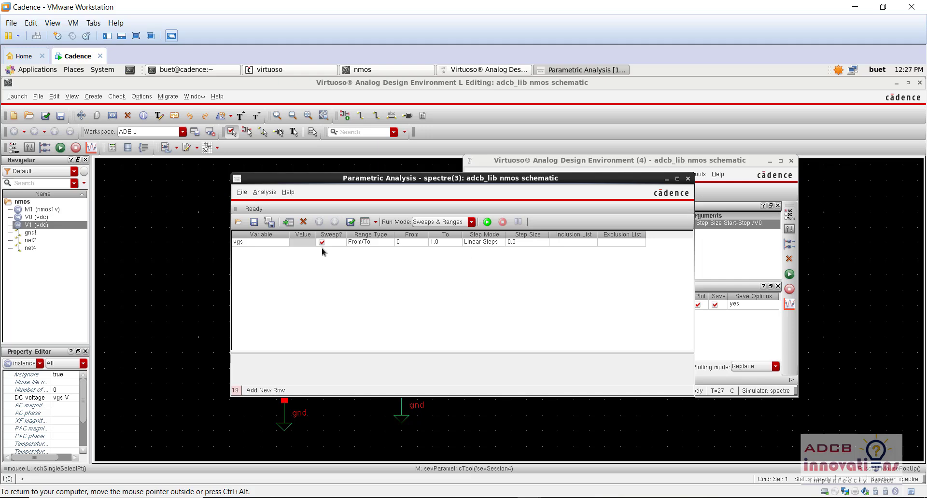
Try to run the parametric sweep of vgs without a nominal value for the variable.
left_click(303, 241)
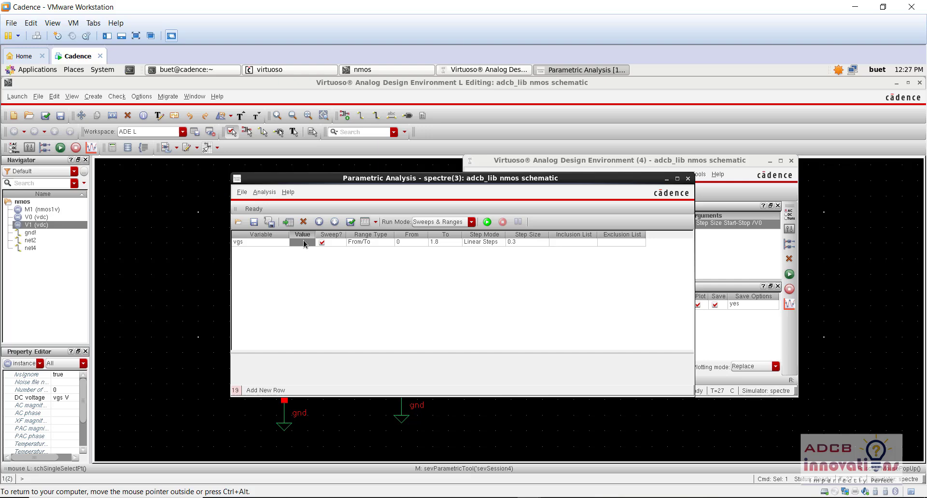
left_click(339, 267)
left_click(487, 223)
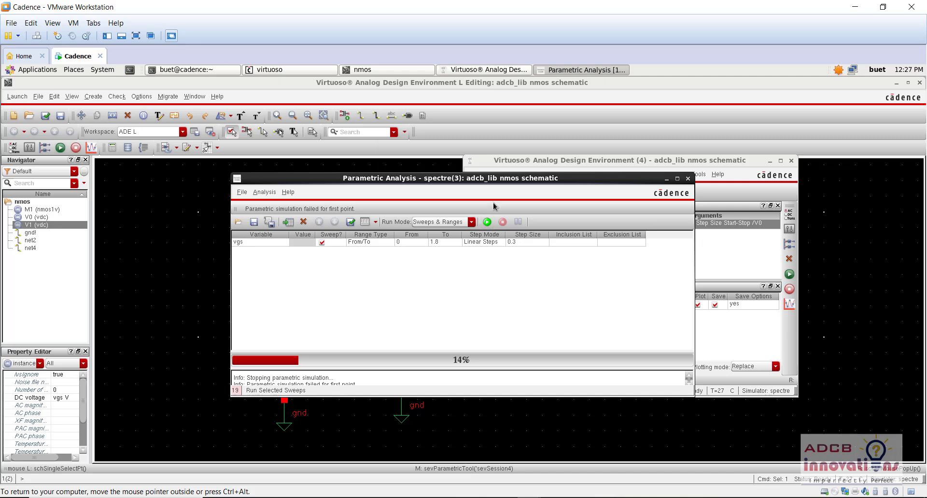
left_click_drag(502, 182, 503, 220)
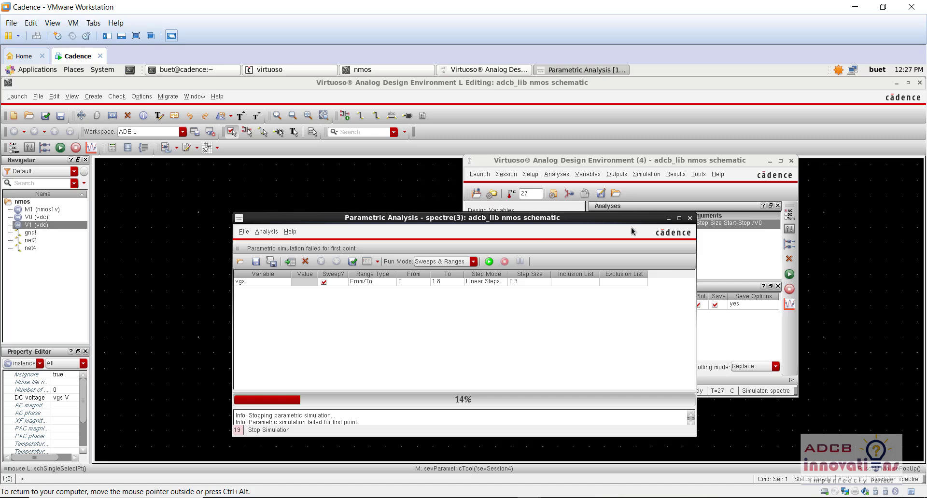
Set the value of the design variable vgs to 1.8 in the analog design environment and confirm it.
left_click(728, 241)
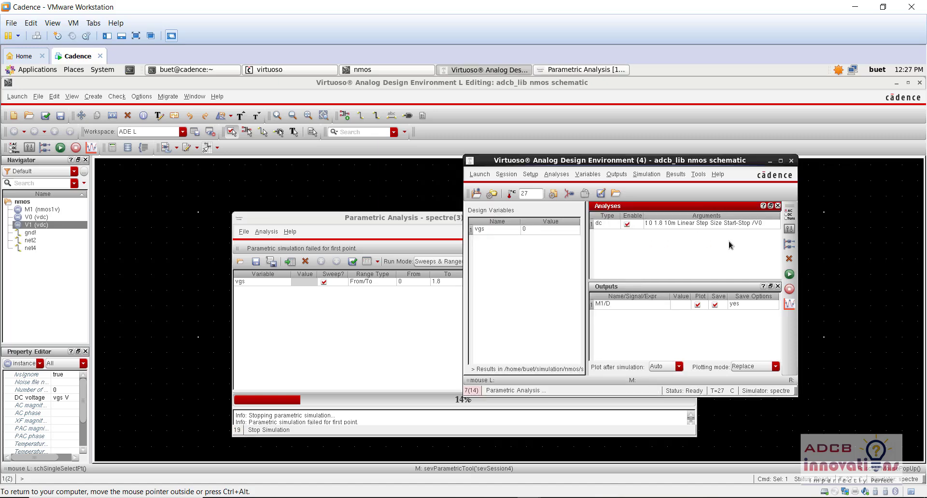
double_click(529, 231)
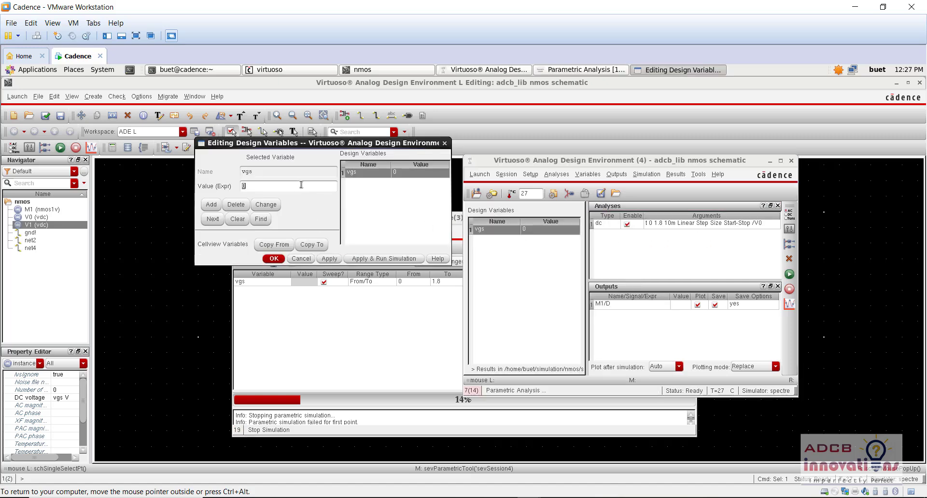
type("1.8")
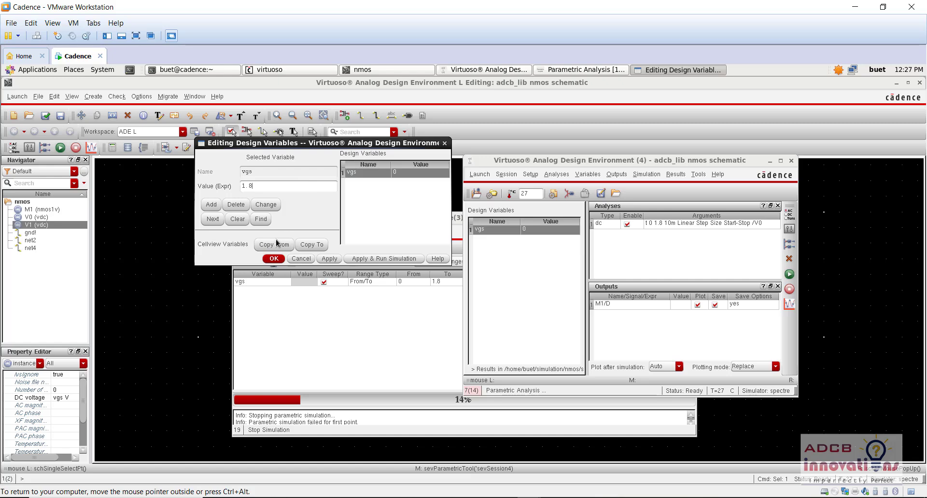
left_click(275, 244)
double_click(281, 188)
type("1.8")
key("Return")
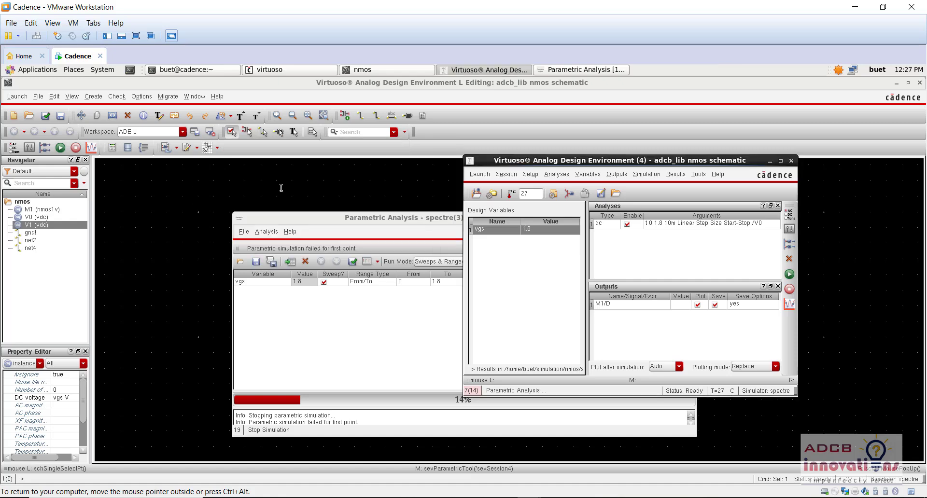
Try to run the vgs sweep again with its nominal value defined, and close the parametric analysis window.
left_click(392, 364)
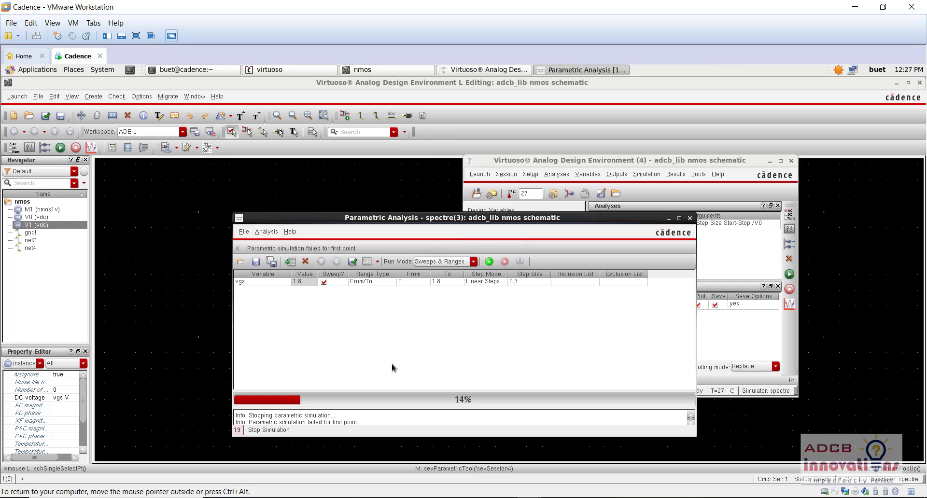
left_click(490, 262)
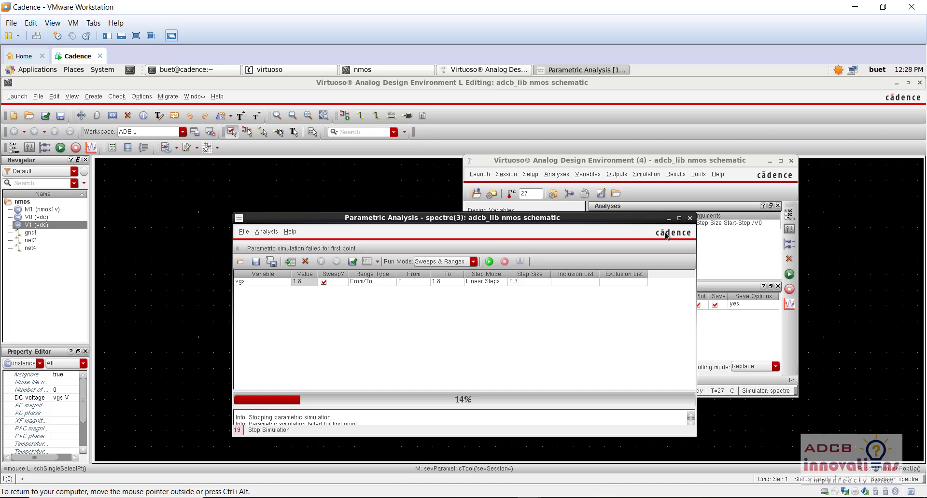
left_click_drag(612, 213, 701, 190)
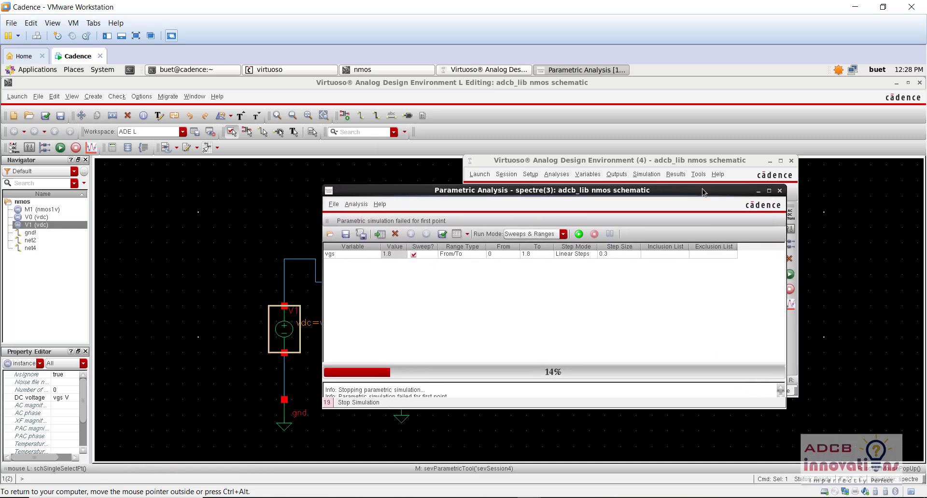
double_click(702, 190)
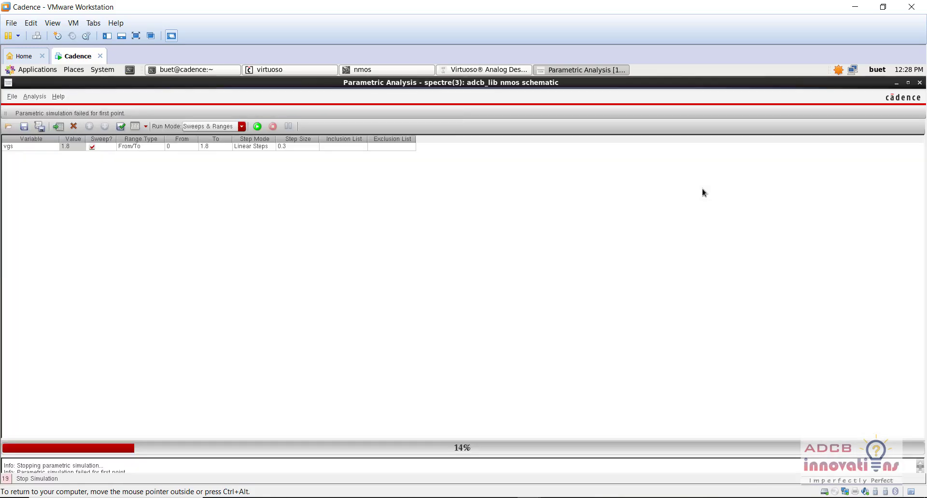
double_click(642, 83)
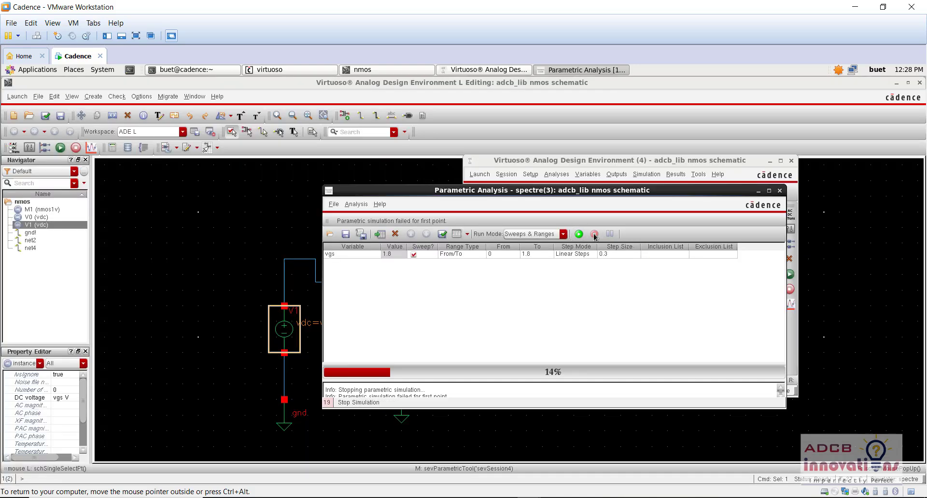
left_click(780, 190)
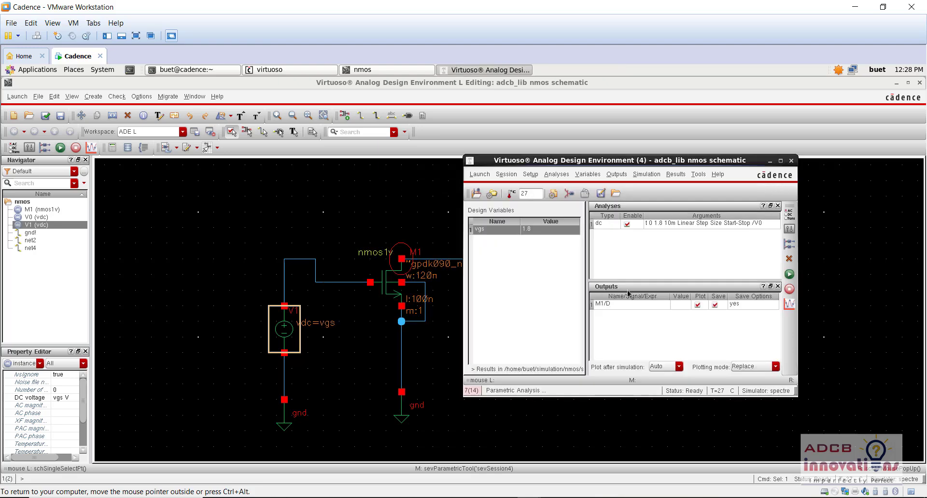
Netlist and run the DC simulation for the M1/D output, and start it a second time.
left_click(546, 283)
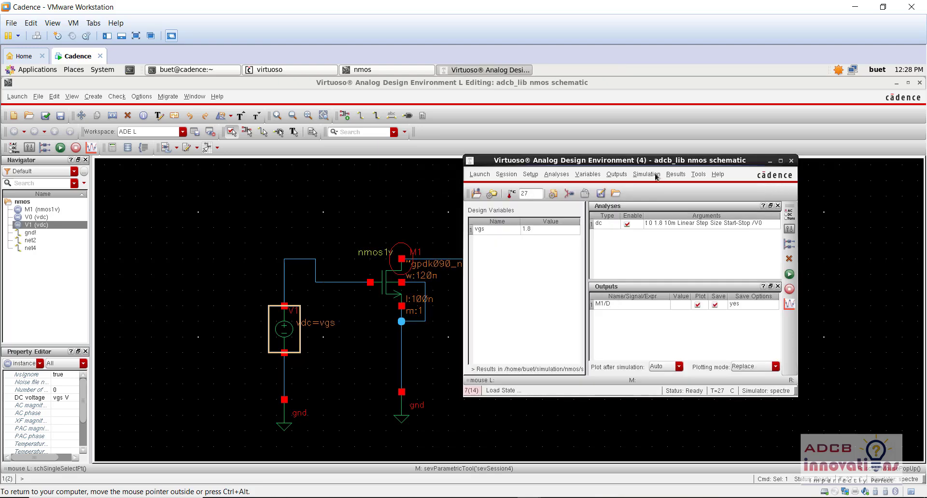
left_click(695, 178)
left_click(674, 225)
left_click(789, 274)
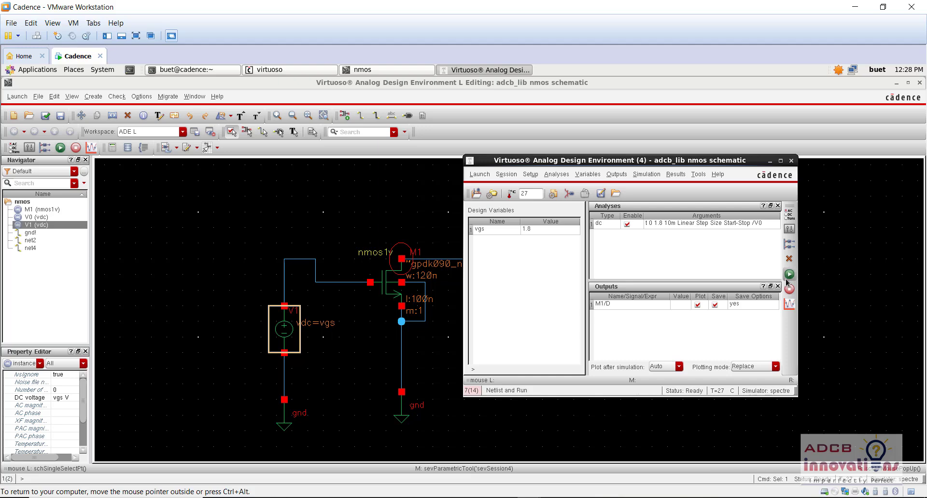
left_click(719, 336)
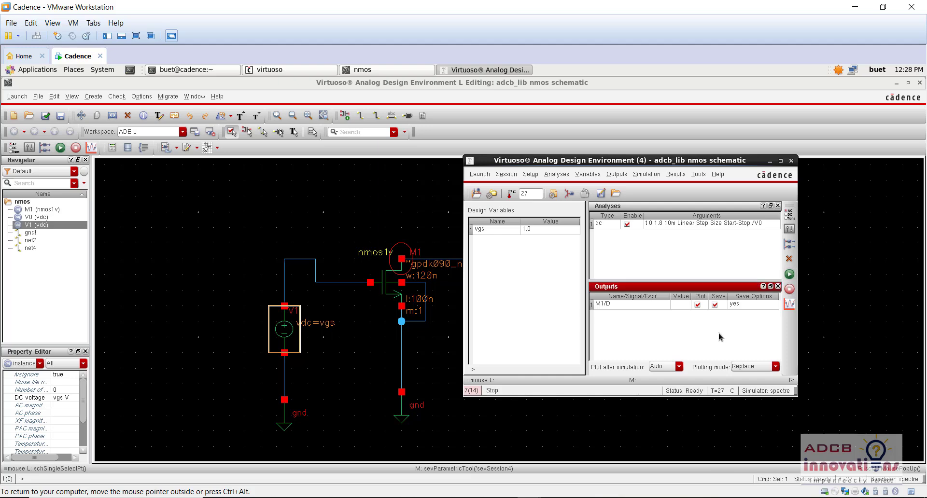
left_click(717, 266)
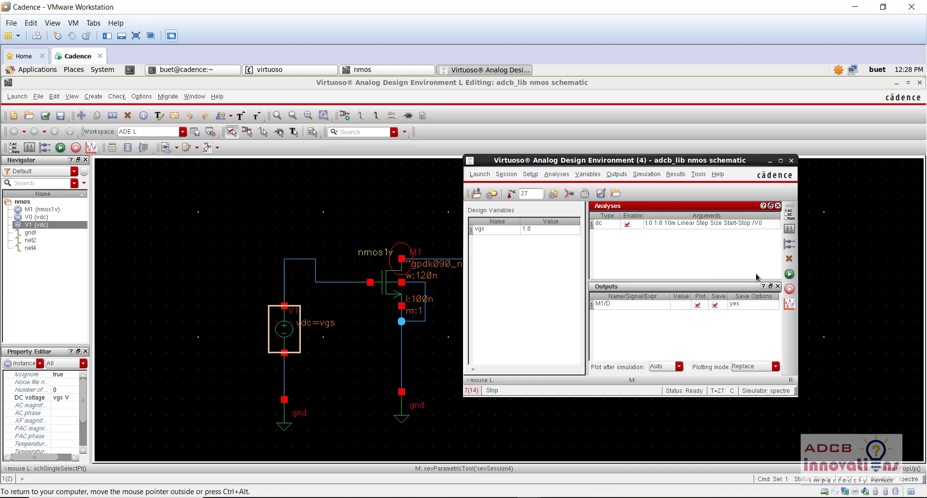
left_click(789, 275)
left_click(646, 174)
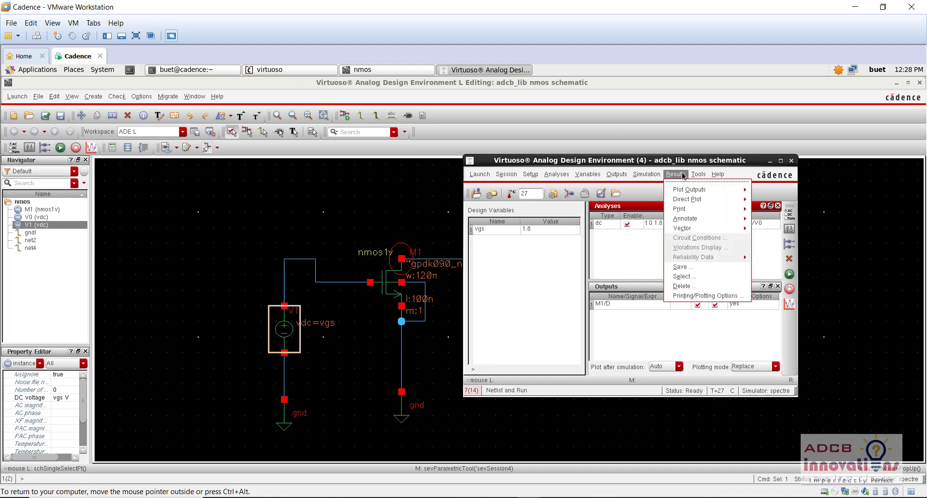
left_click(699, 189)
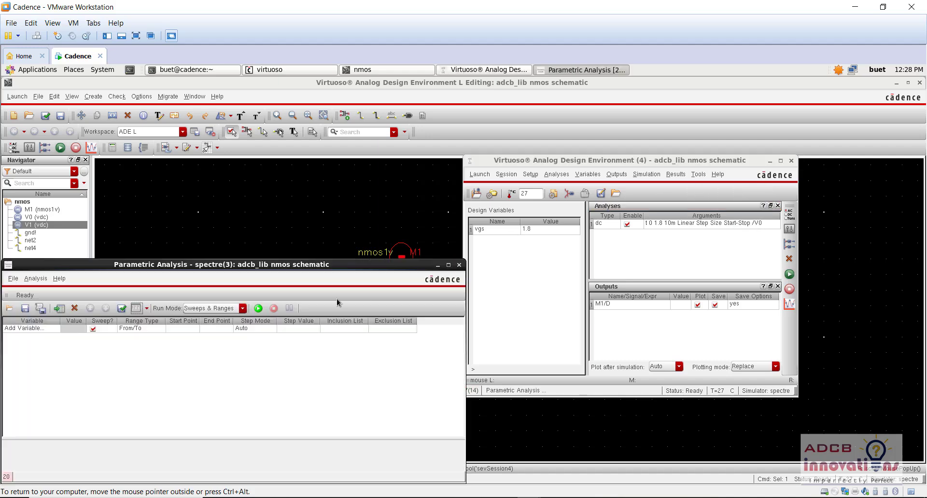
left_click(459, 264)
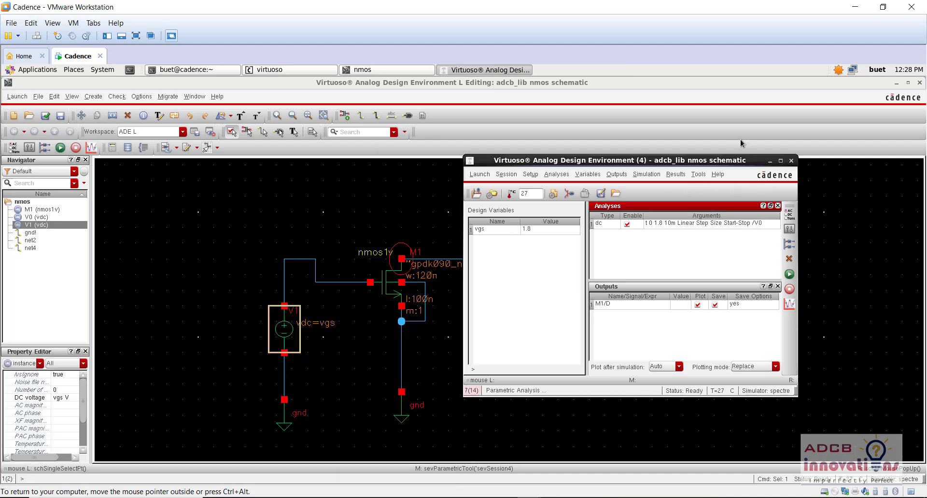
Close the current analog design environment session without saving its state, and launch a fresh ADE L session for the nmos schematic.
left_click(792, 160)
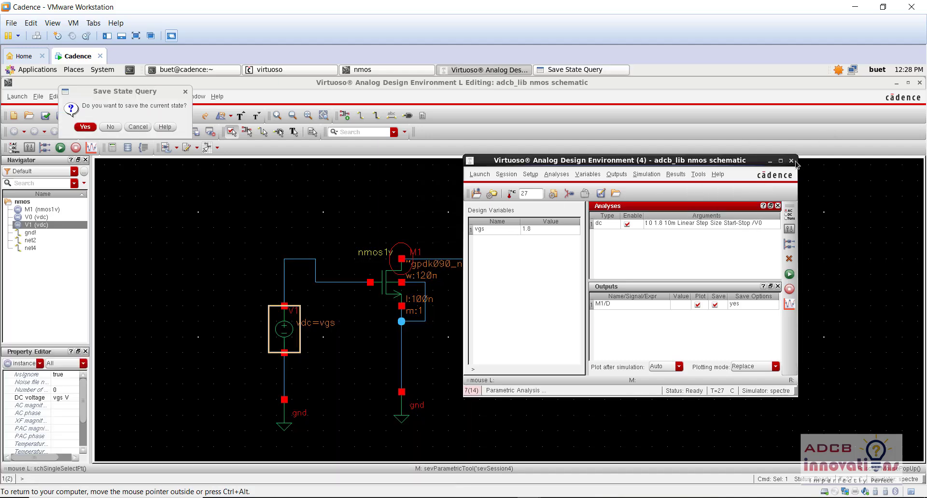
left_click(110, 126)
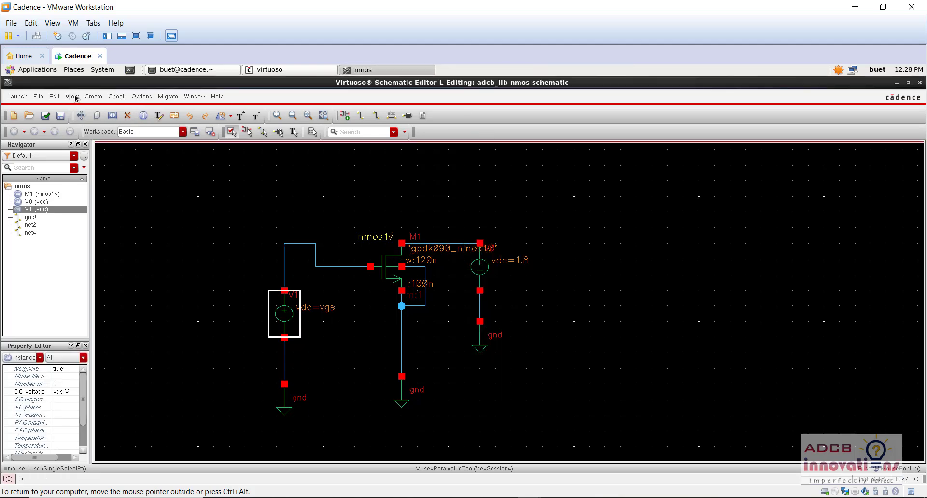
left_click(91, 97)
left_click(29, 110)
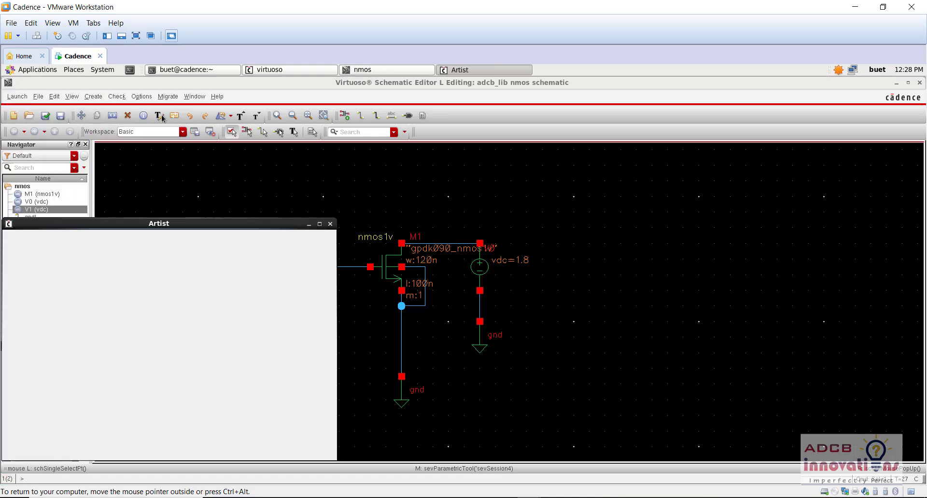
left_click_drag(181, 227, 644, 172)
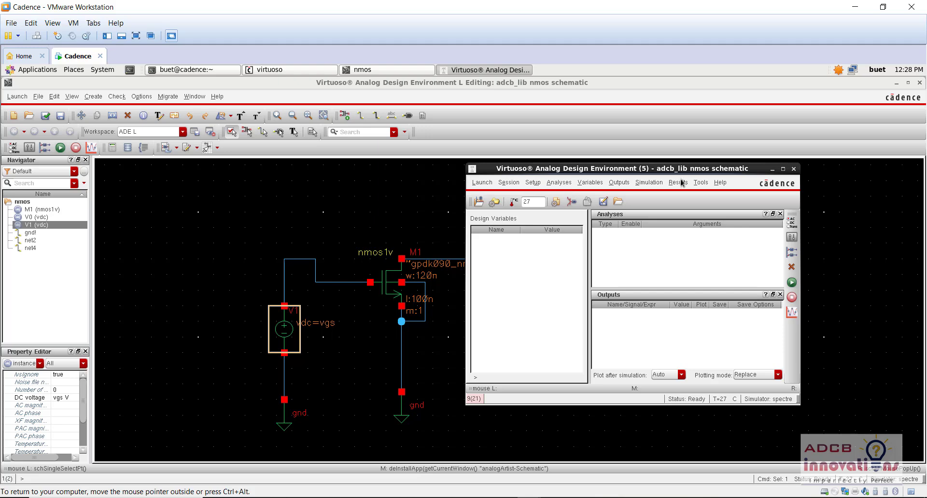
Set up a DC analysis that saves the DC operating point and sweeps a component parameter.
left_click(558, 183)
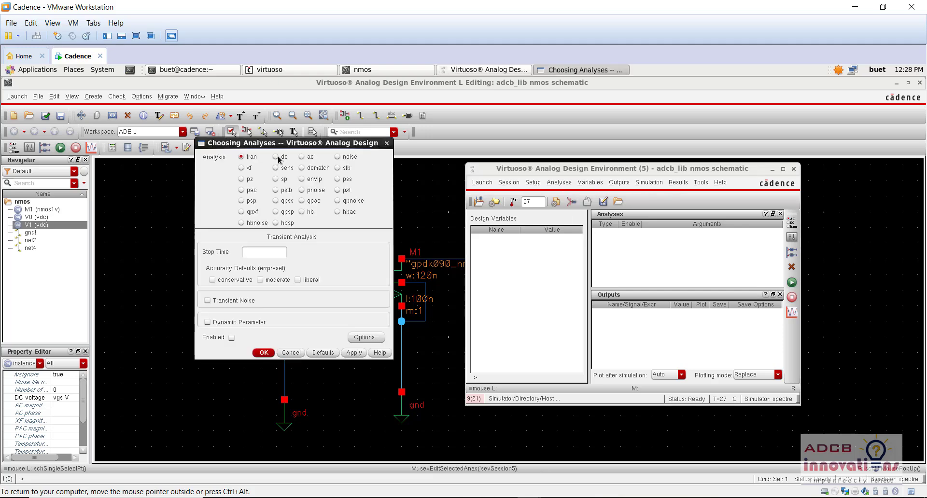
left_click(275, 157)
left_click(288, 249)
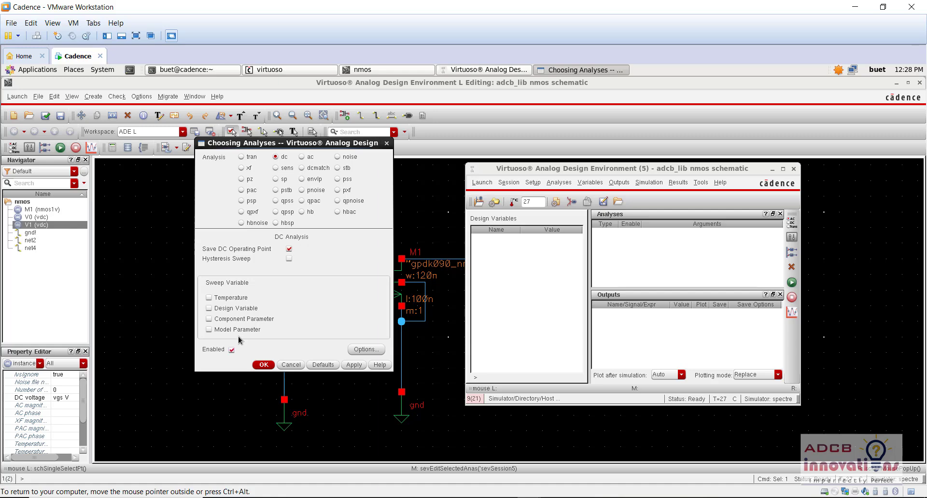
left_click(241, 319)
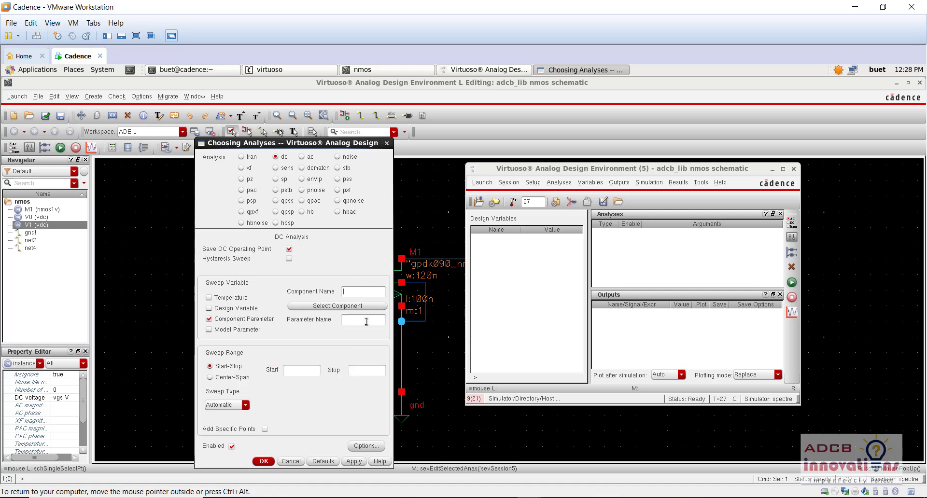
Select the drain source V0 in the schematic as the swept component, with dc as its parameter name.
left_click(347, 305)
left_click(480, 281)
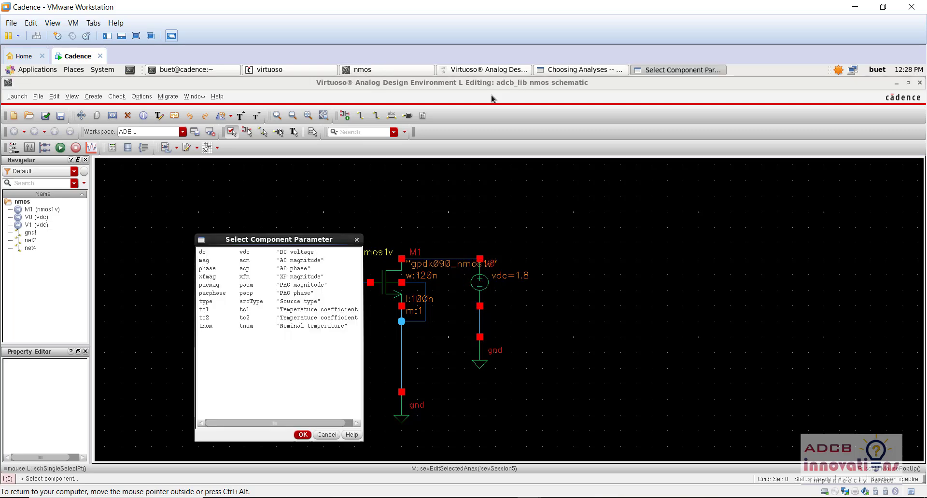
left_click(303, 434)
left_click(579, 71)
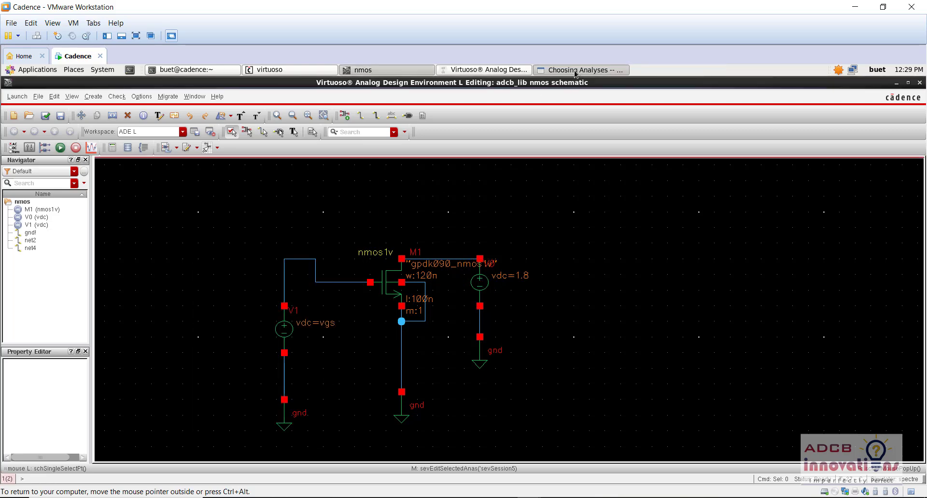
left_click(496, 72)
left_click(351, 320)
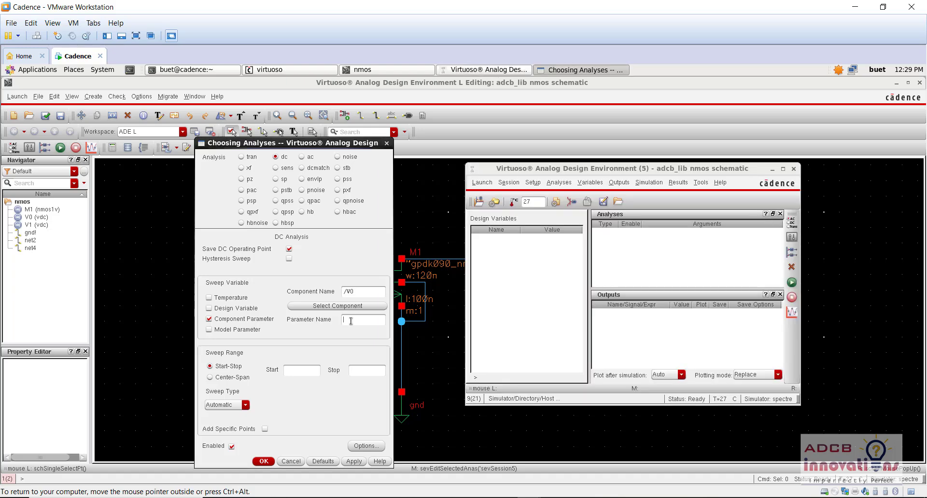
type("dc")
Set the DC sweep from 0 to 1.8 with a linear step size of 0.01, and confirm the analysis.
left_click(310, 370)
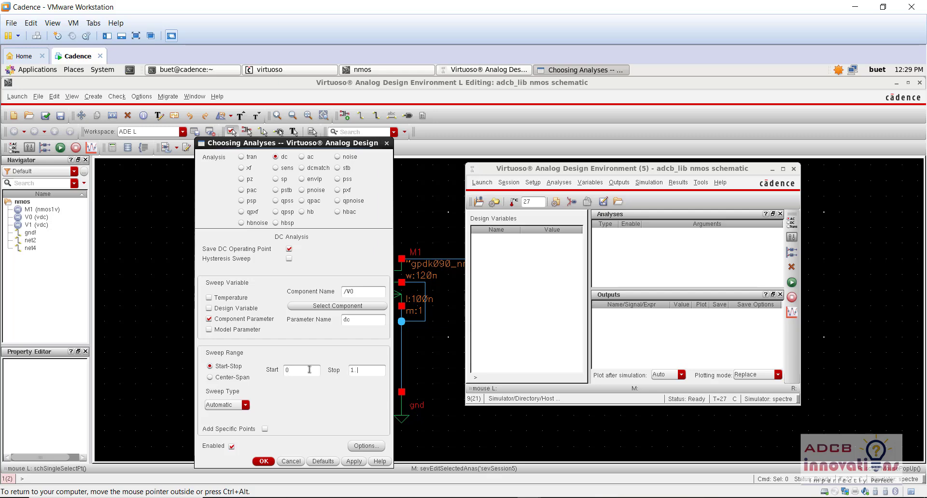
left_click(232, 405)
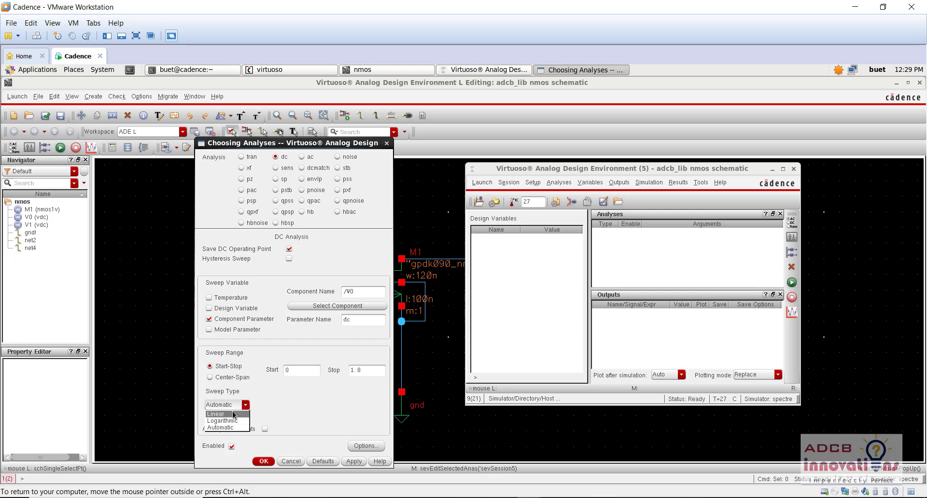
left_click(232, 415)
left_click(370, 403)
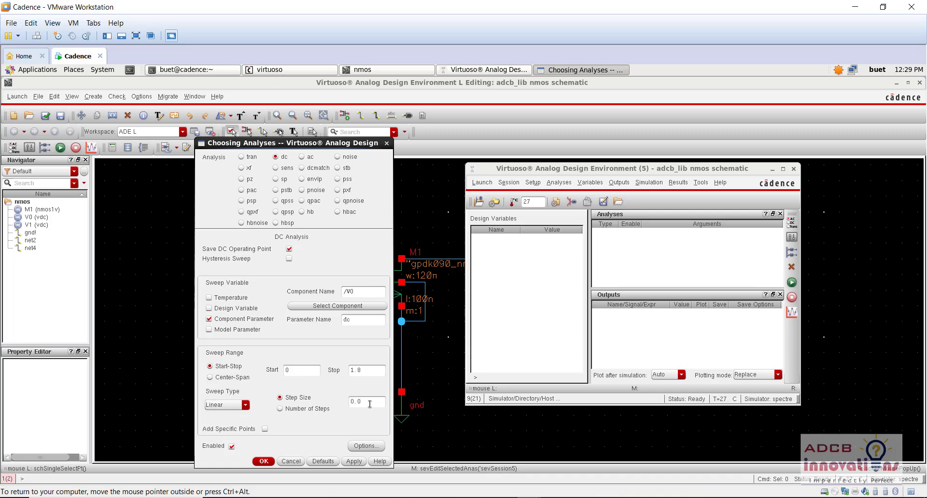
type("0.01")
left_click(263, 460)
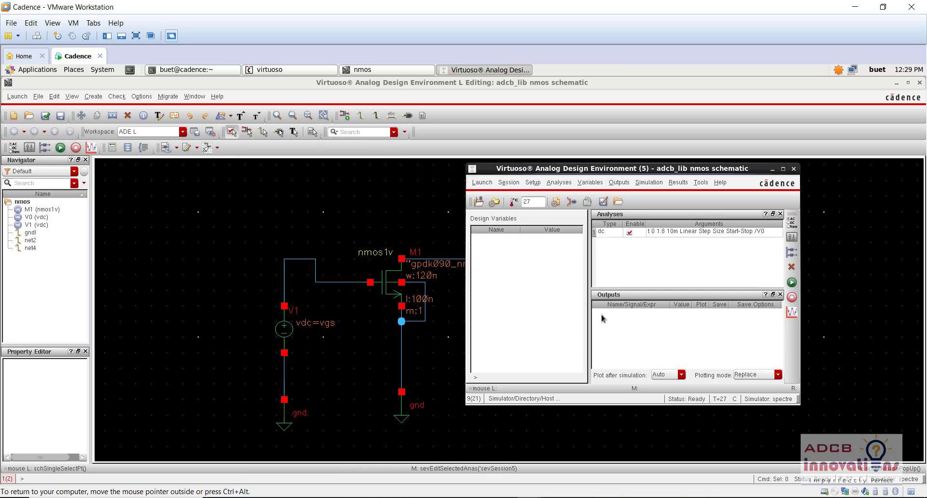
Pick the drain terminal of transistor M1 on the schematic as the output to plot.
left_click(620, 182)
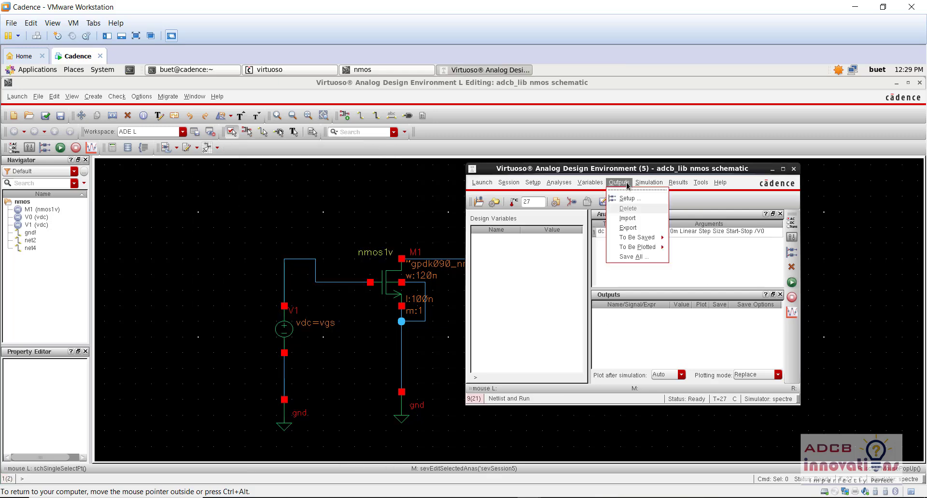
mouse_move(640, 246)
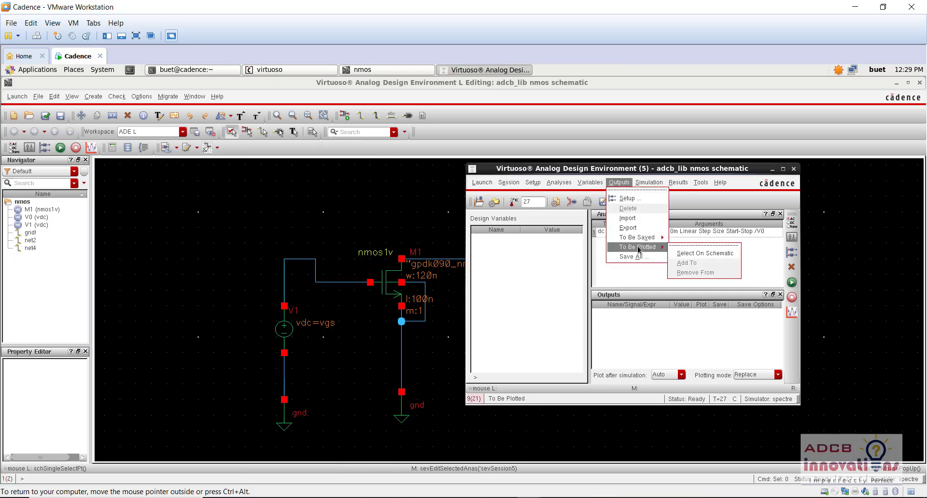
left_click(711, 259)
left_click(401, 259)
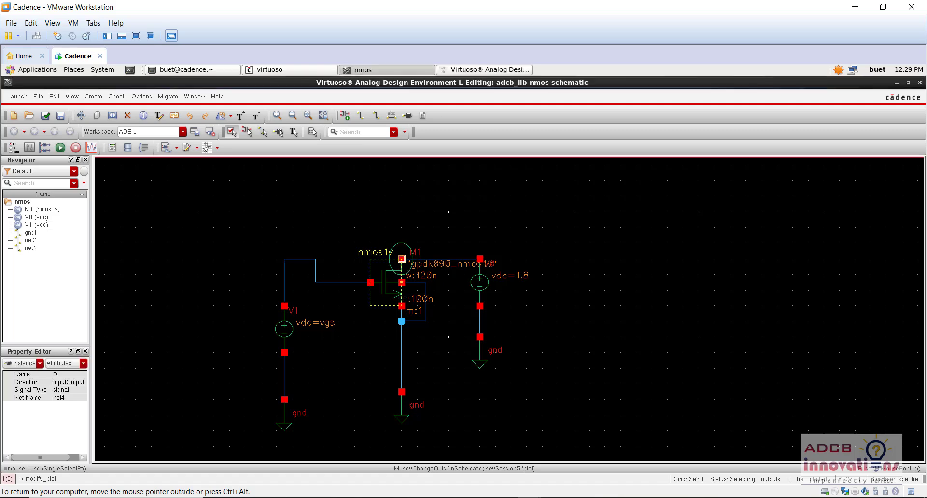
key("Escape")
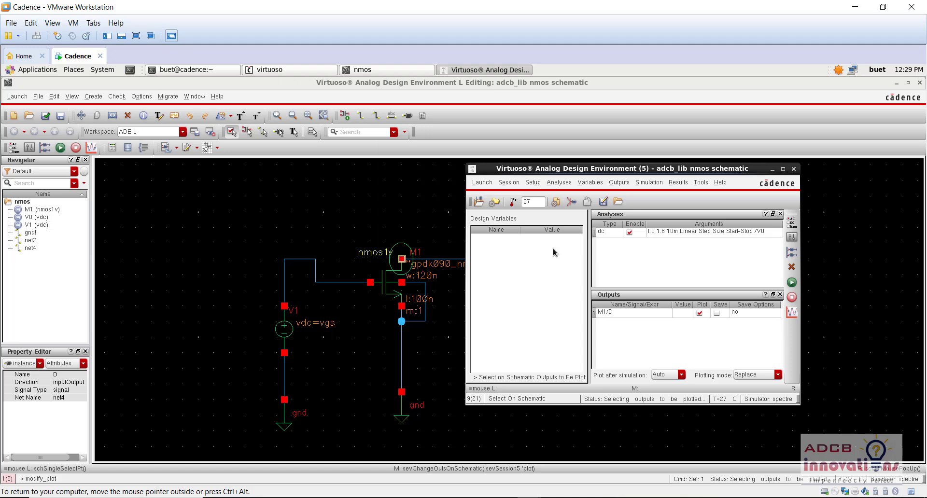
Copy the design variable vgs from the cellview and set its value to 1.8.
left_click(597, 183)
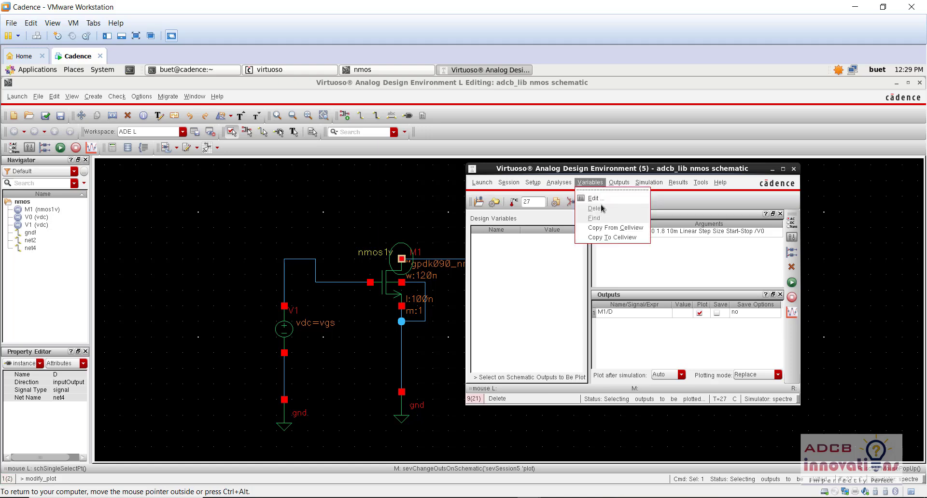
left_click(611, 229)
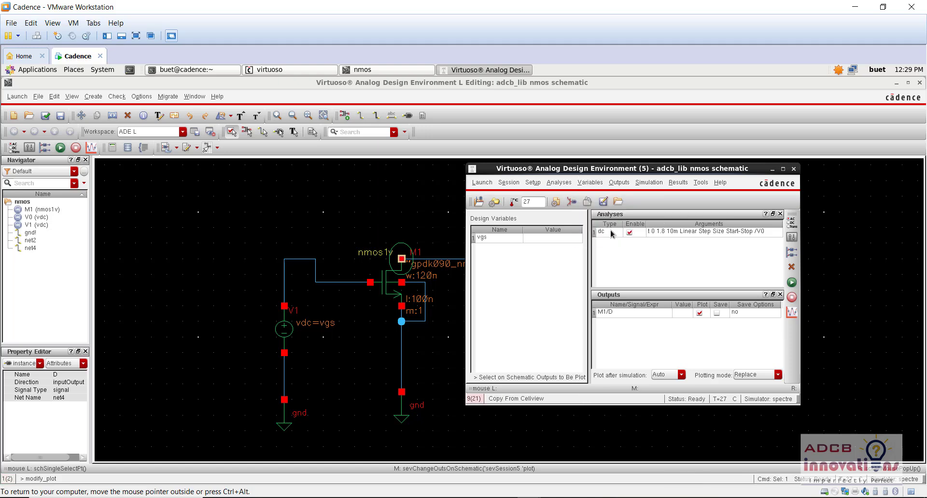
double_click(540, 238)
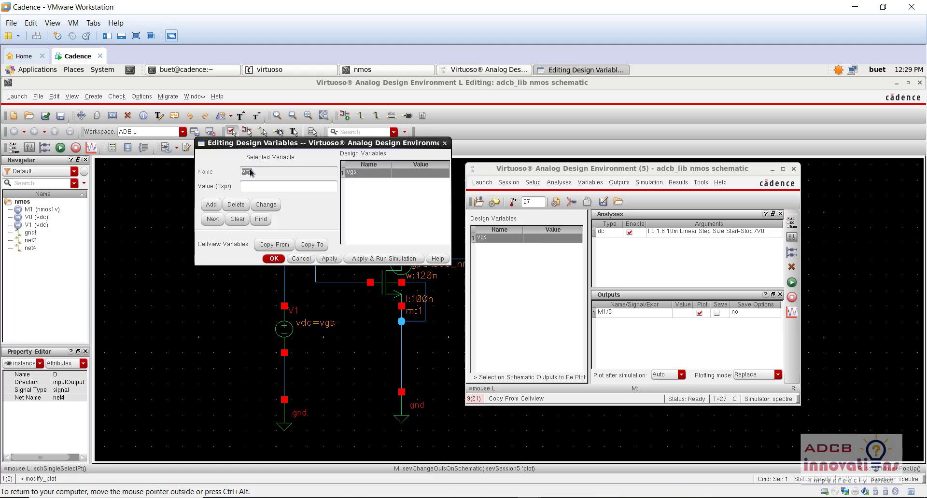
left_click(269, 187)
left_click(274, 258)
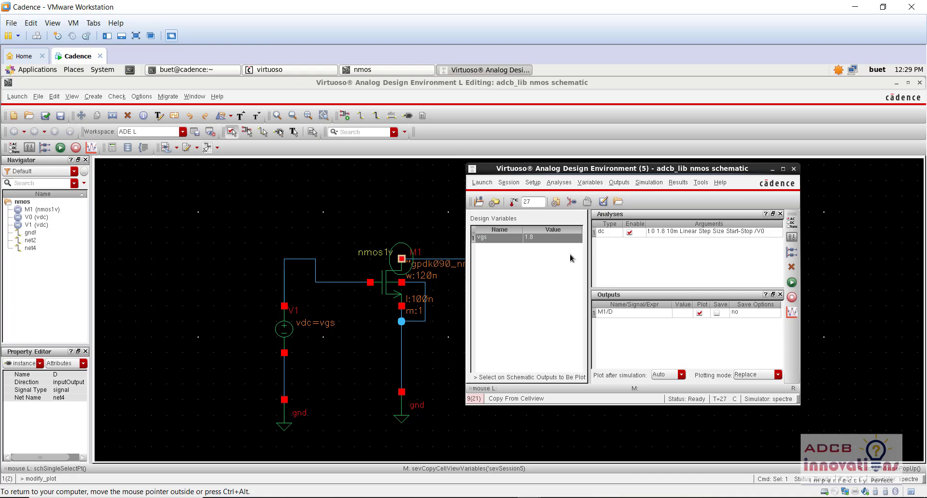
Open a parametric analysis and add vgs as the sweep variable with a range from 0 to 1.8.
left_click(700, 183)
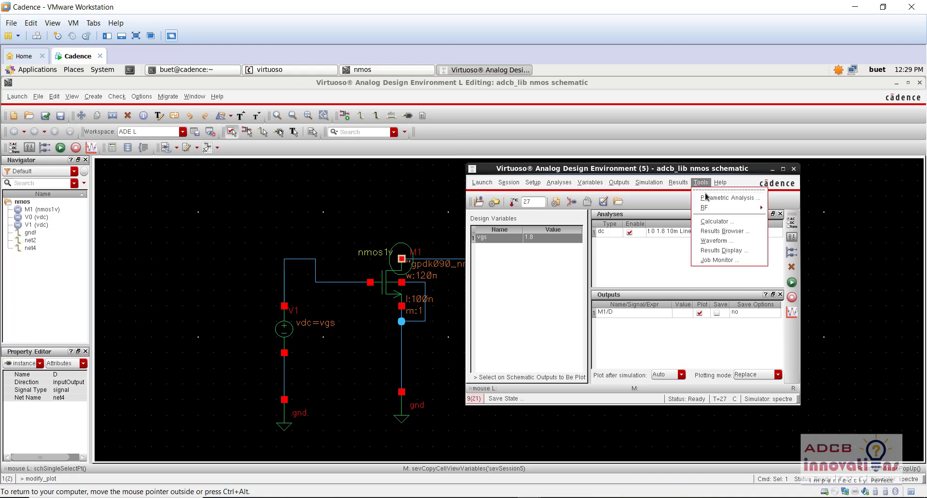
left_click(705, 198)
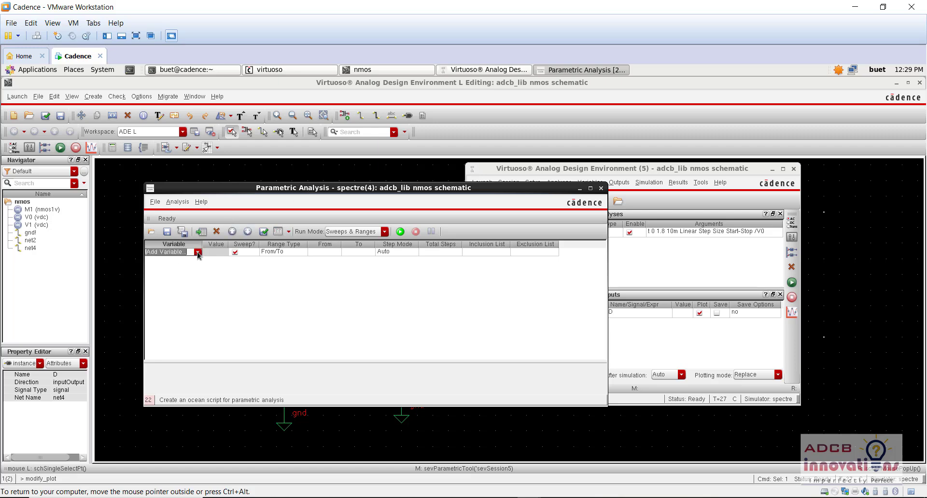
left_click(197, 251)
left_click(194, 267)
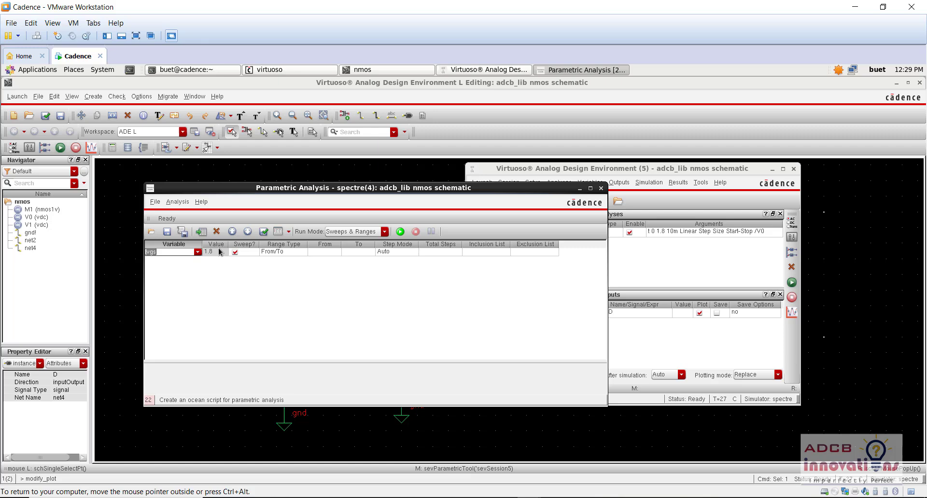
left_click(322, 254)
key("Tab")
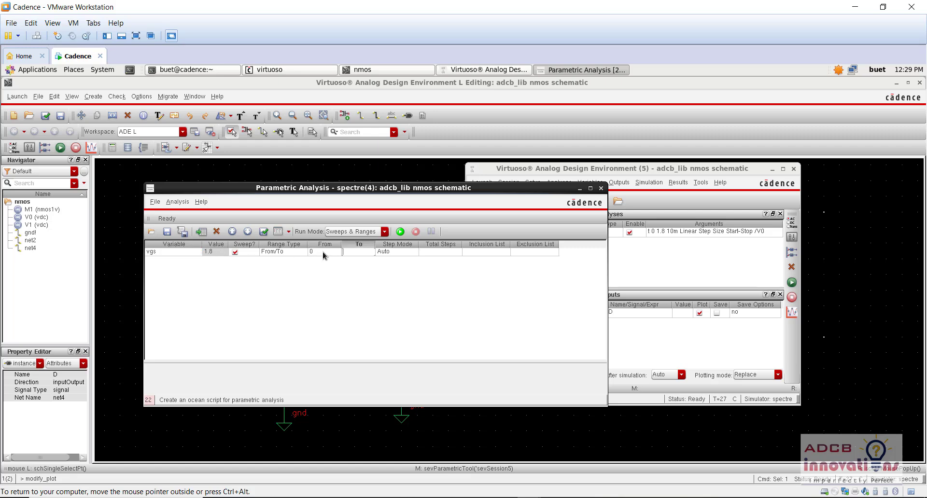
type("1.8")
key("Tab")
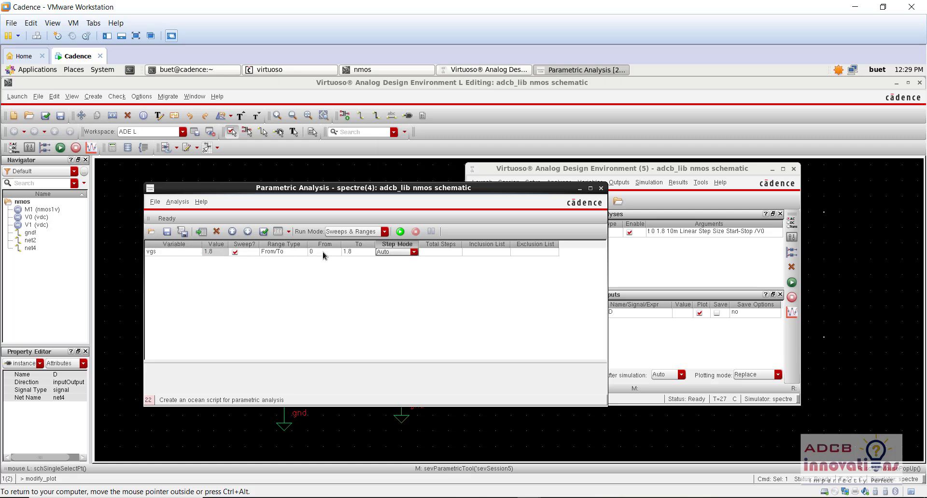
Set the vgs sweep to linear steps with a step size of 0.3, and run the parametric analysis to plot the drain current.
left_click(413, 252)
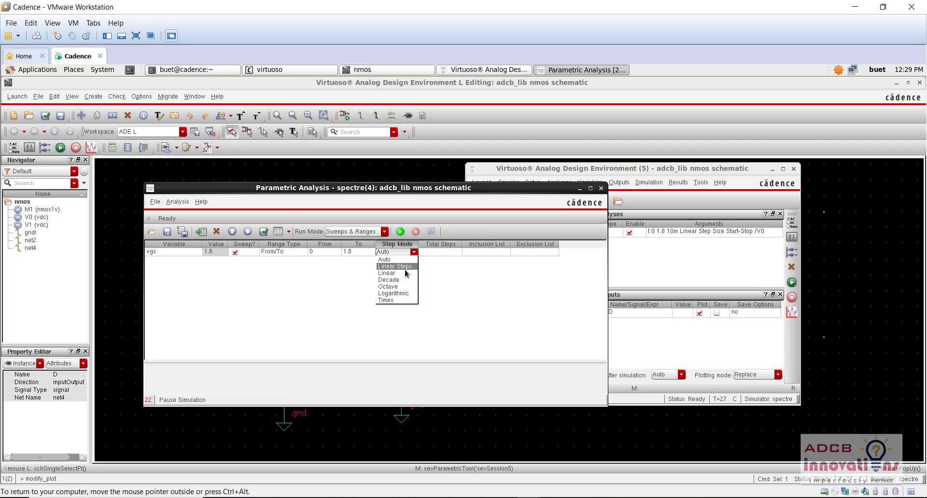
left_click(404, 267)
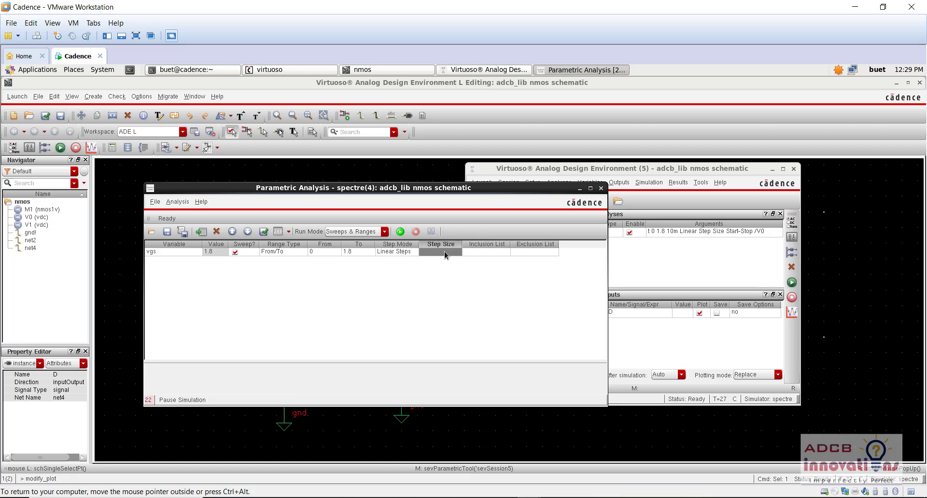
type("0.3")
left_click(431, 280)
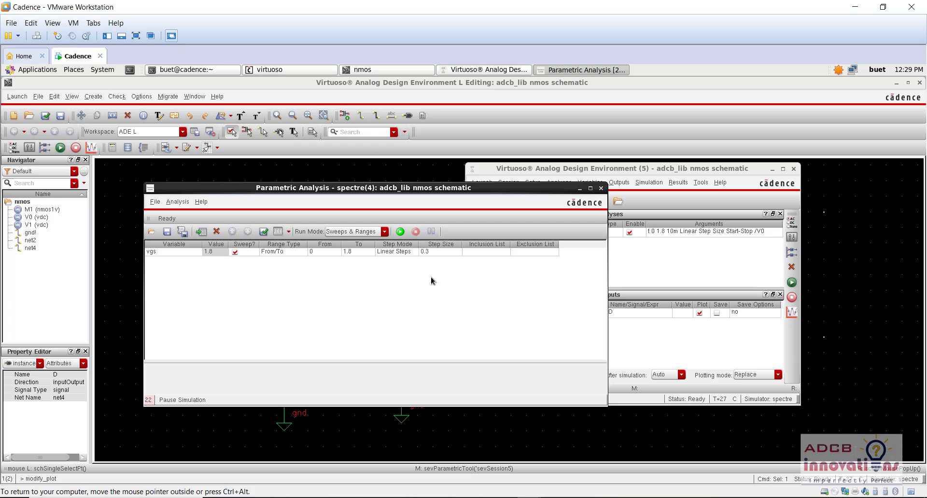
left_click(400, 232)
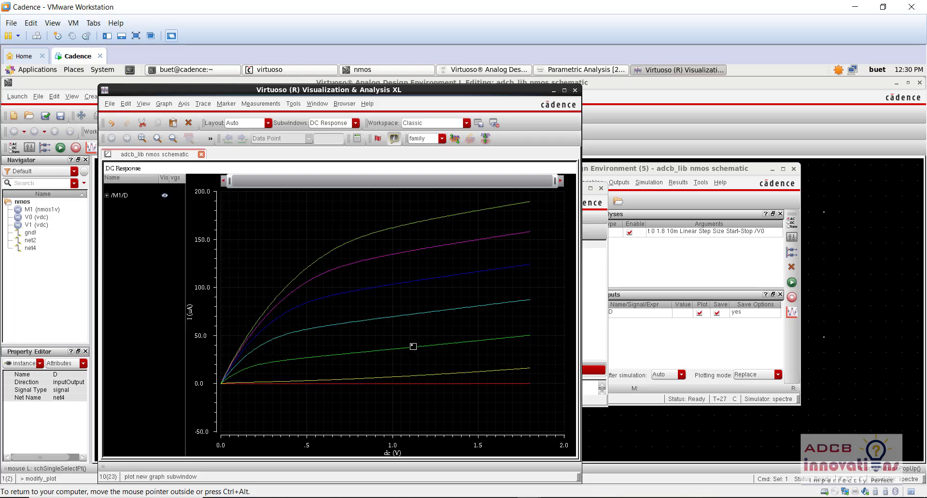
mouse_move(420, 380)
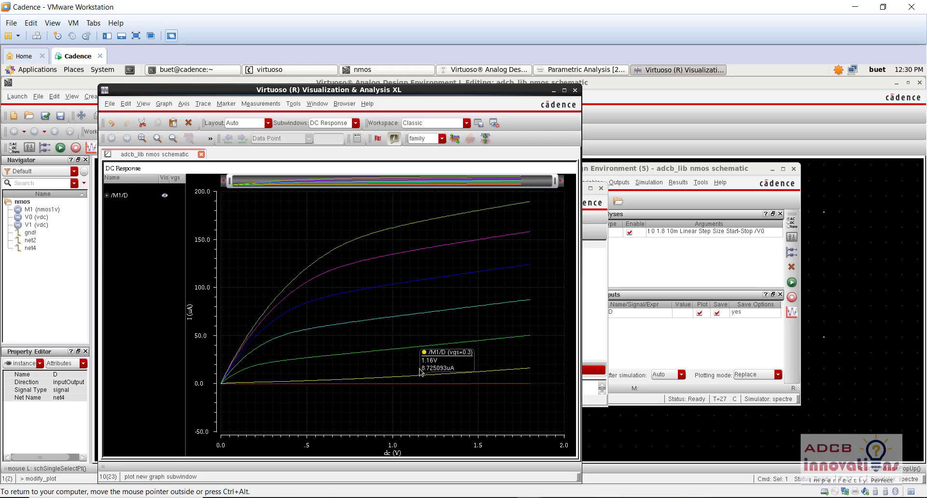
Inspect the drain current curves for the different vgs values, and close the plot and parametric analysis windows.
mouse_move(419, 318)
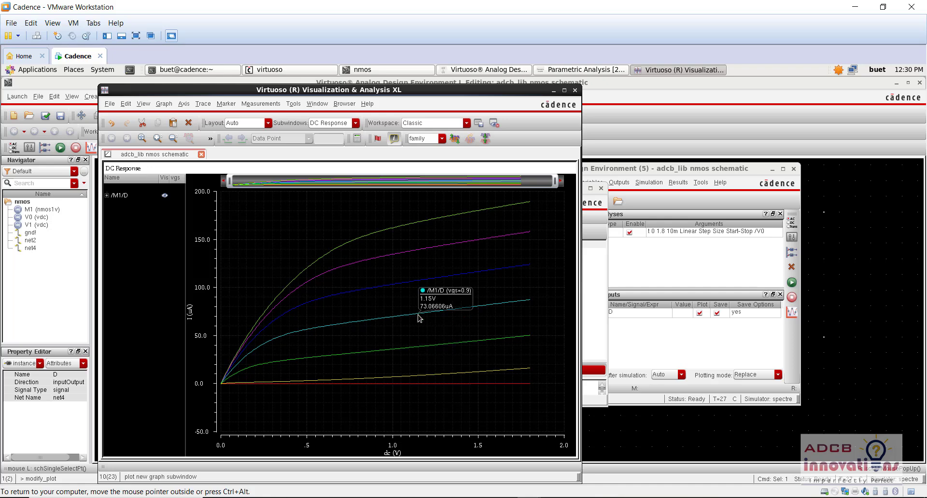
mouse_move(413, 288)
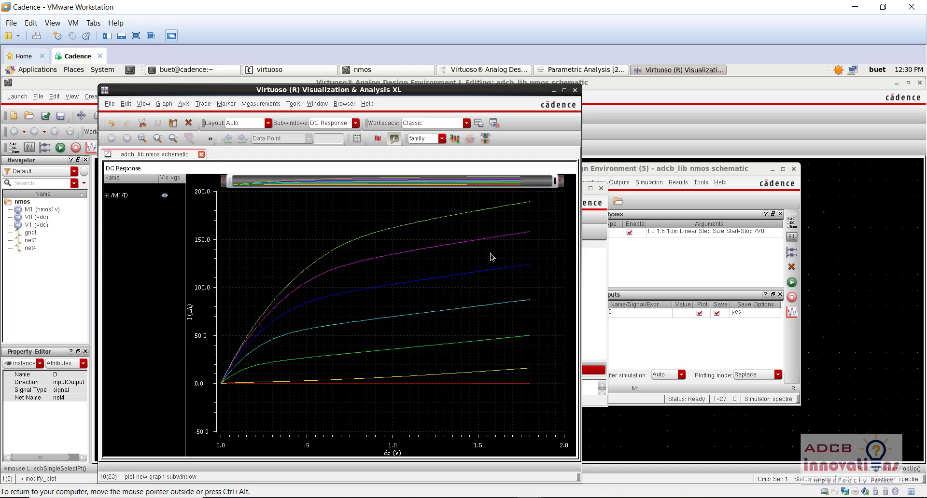
left_click(564, 90)
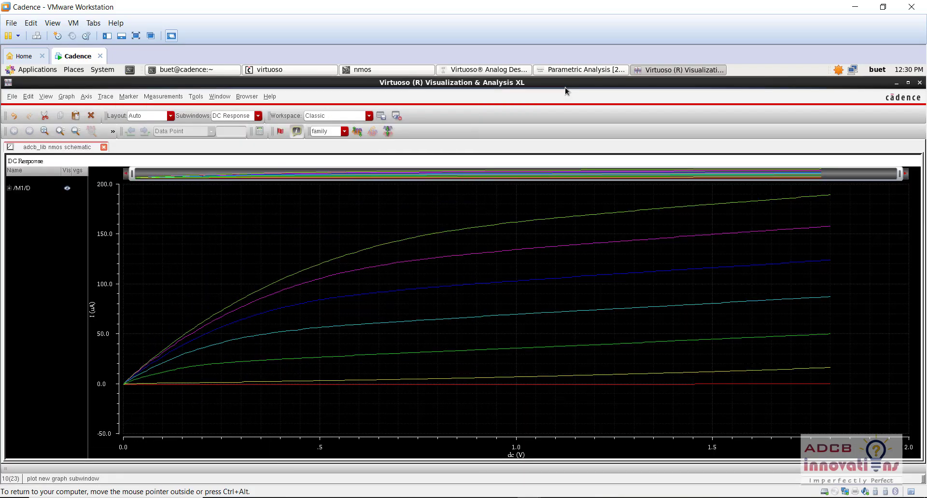
double_click(767, 85)
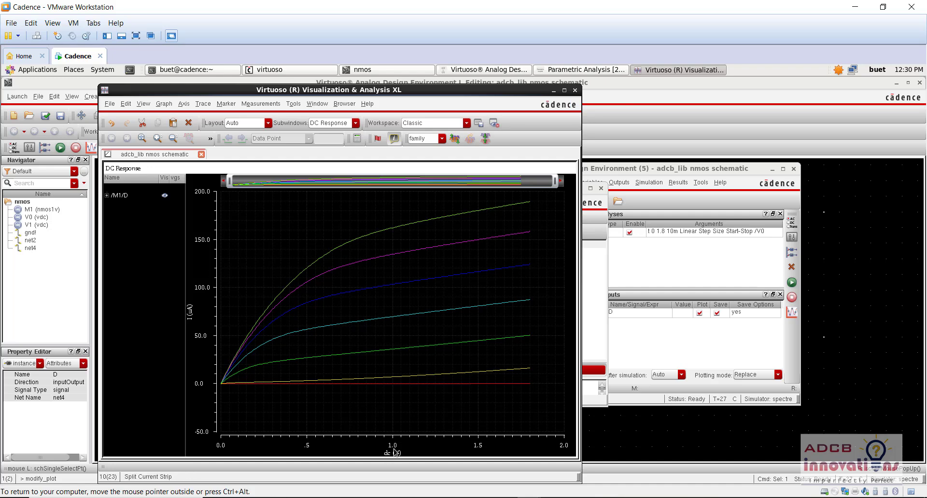
left_click(574, 90)
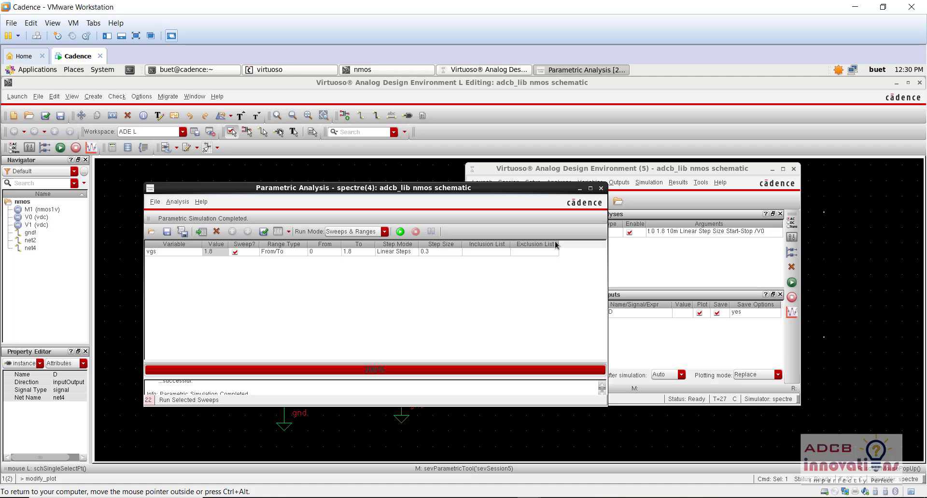
left_click(601, 188)
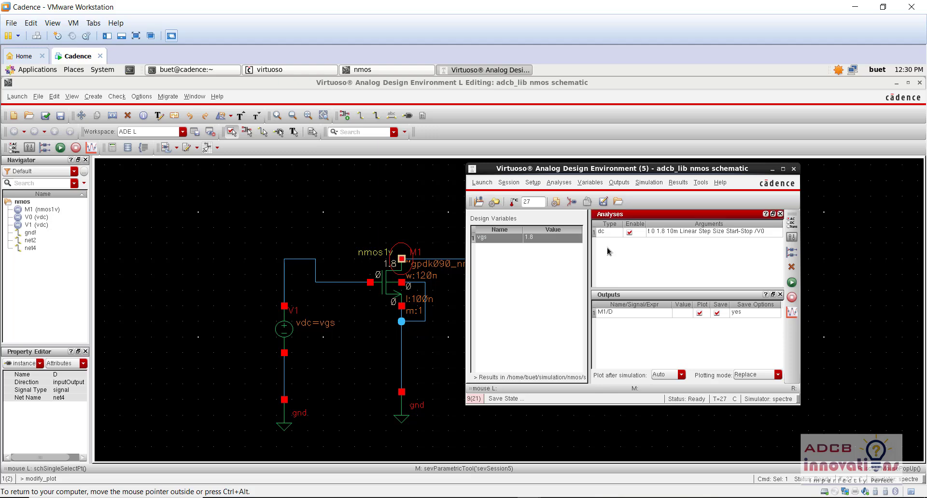
left_click(655, 337)
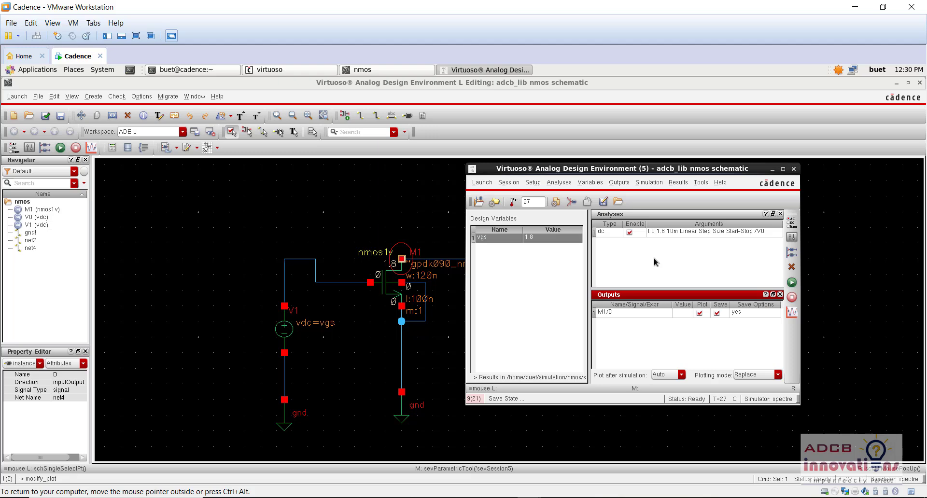
Change the DC analysis sweep component to the DC voltage of gate source V1, and run the simulation.
left_click(705, 231)
double_click(729, 232)
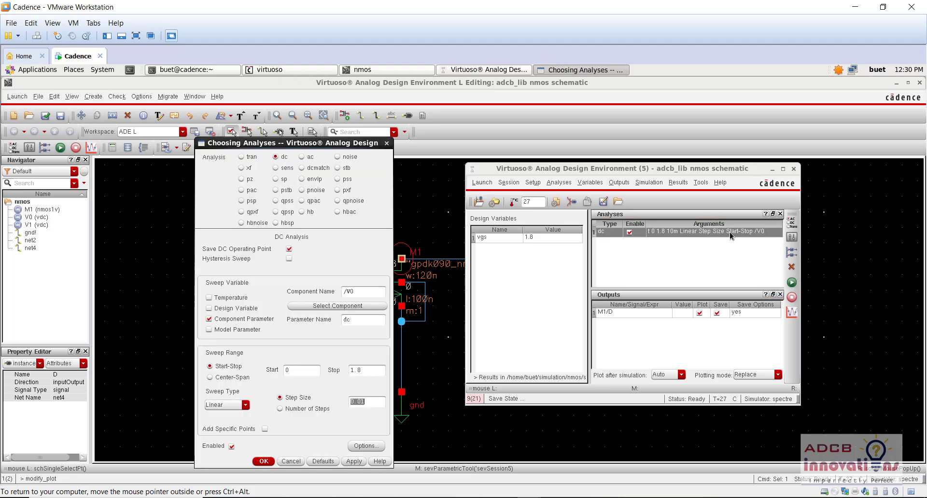
left_click(356, 306)
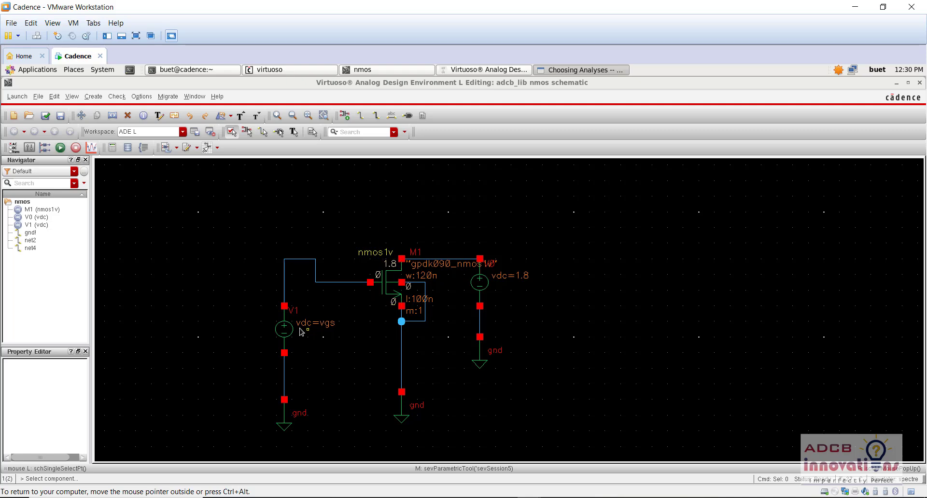
left_click(284, 330)
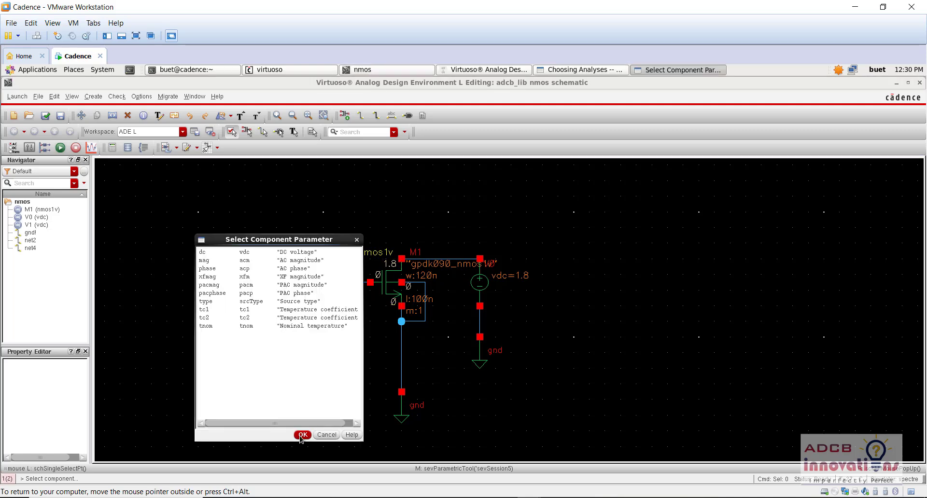
left_click(301, 437)
left_click(578, 71)
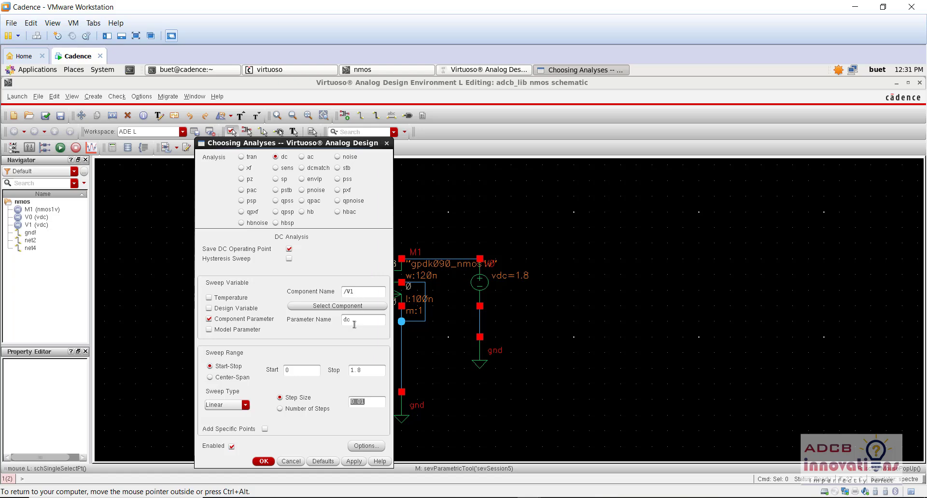
left_click(264, 461)
left_click(485, 70)
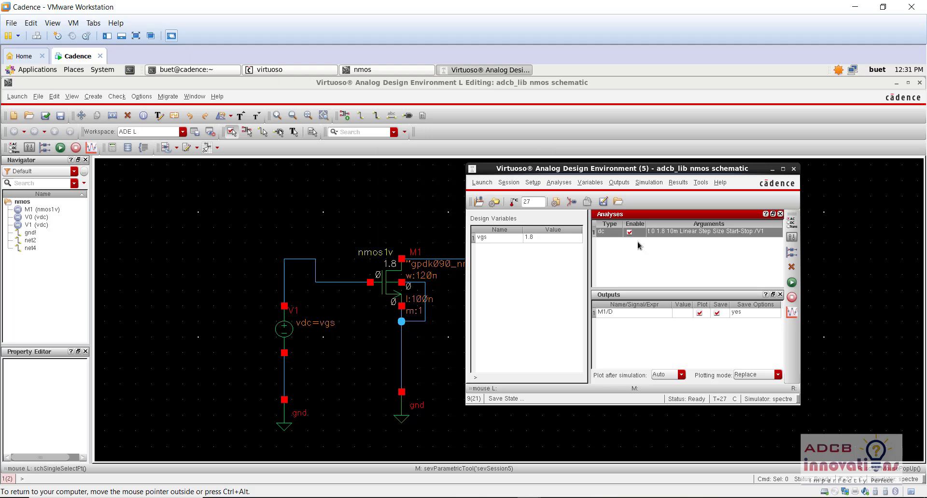
left_click(658, 245)
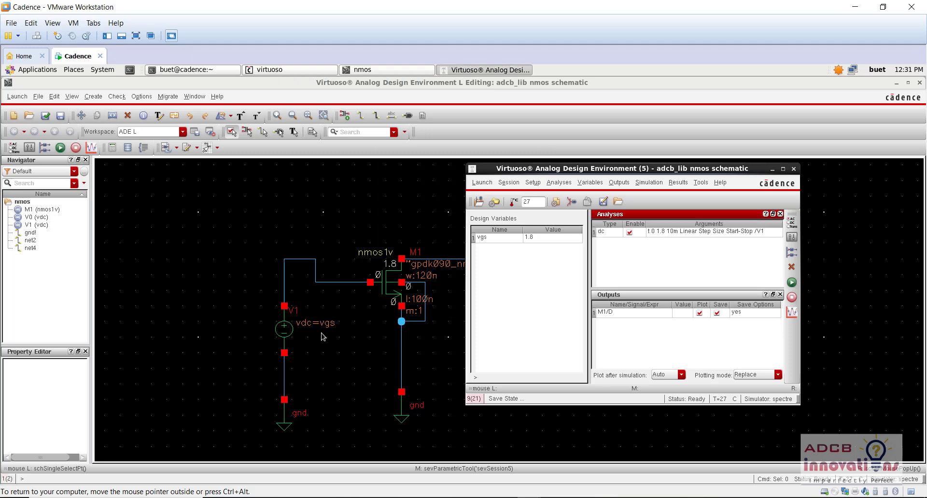
left_click(792, 282)
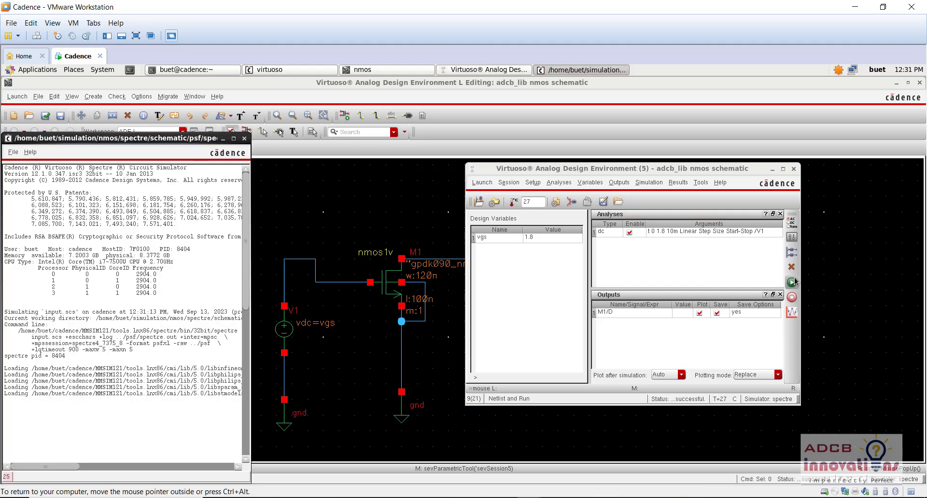